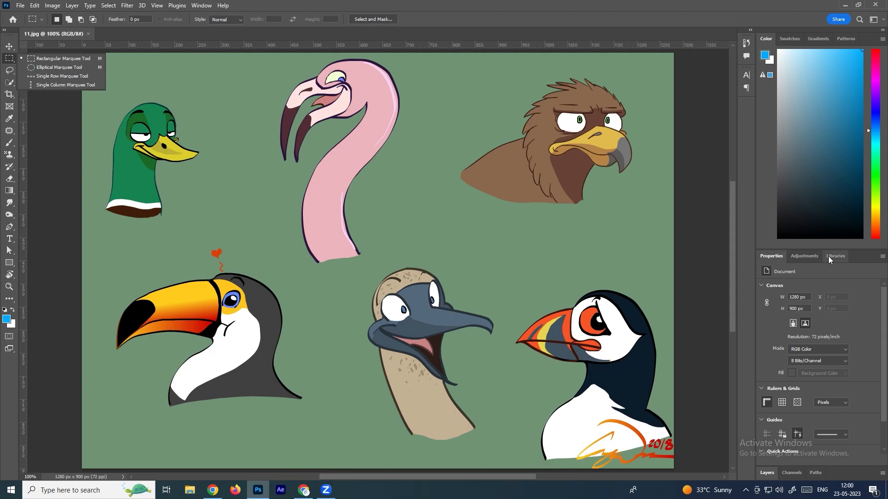
Step: Show the document's layers and activate the Rectangular Marquee tool
left_click(766, 473)
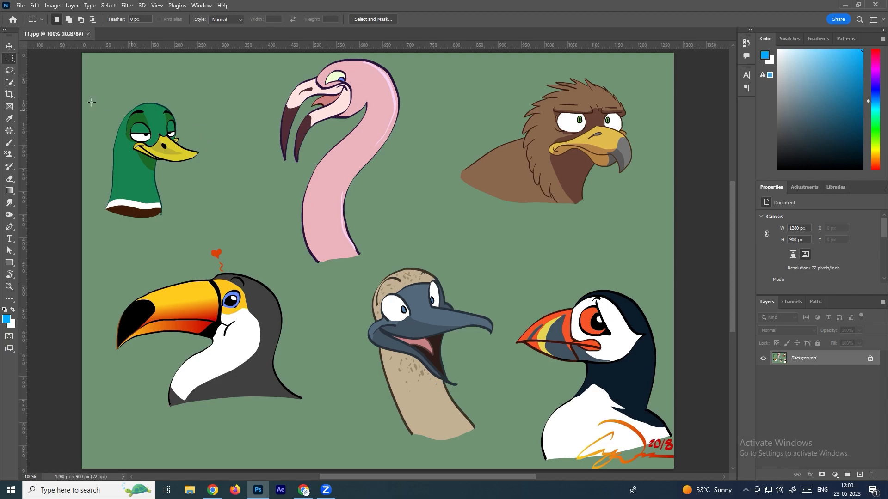
right_click(13, 59)
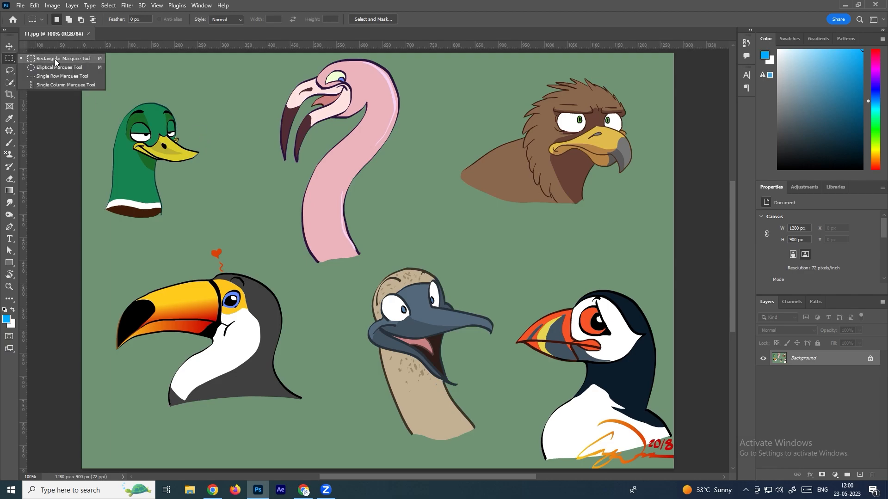
left_click(55, 60)
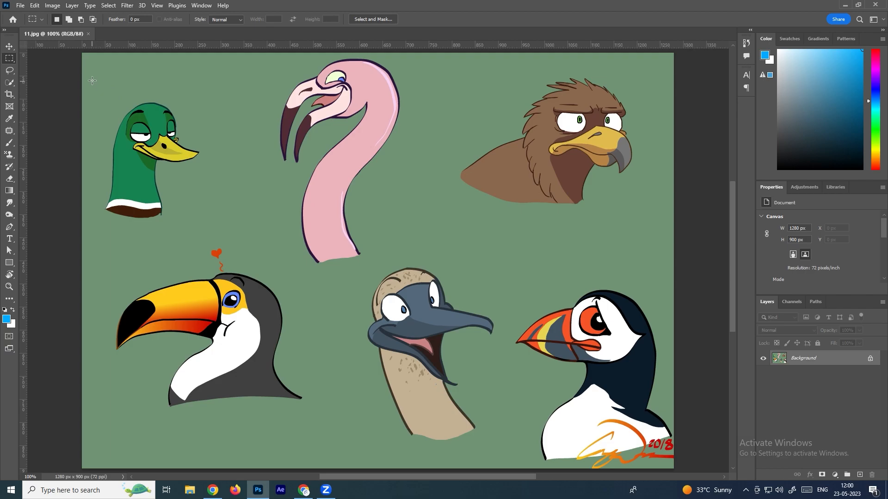
Step: Create a new Web Large document of 1920 x 1080 px at 72 ppi with a white background
left_click(20, 5)
left_click(211, 101)
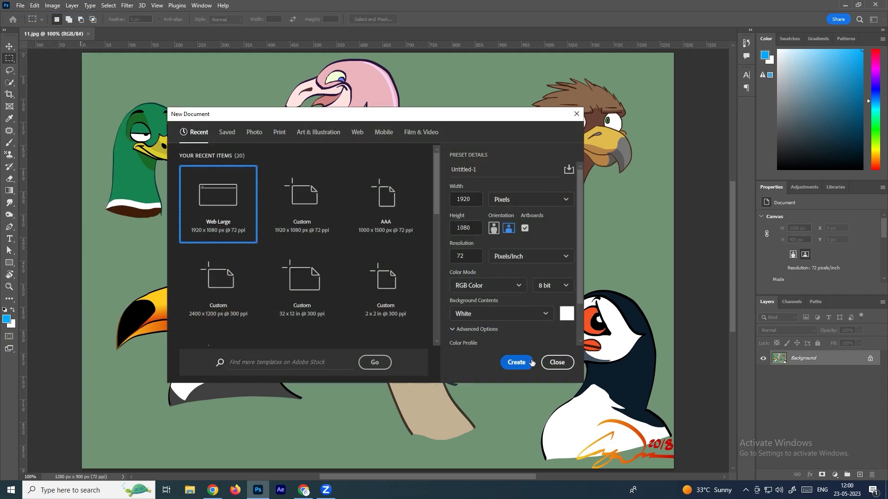
left_click(517, 363)
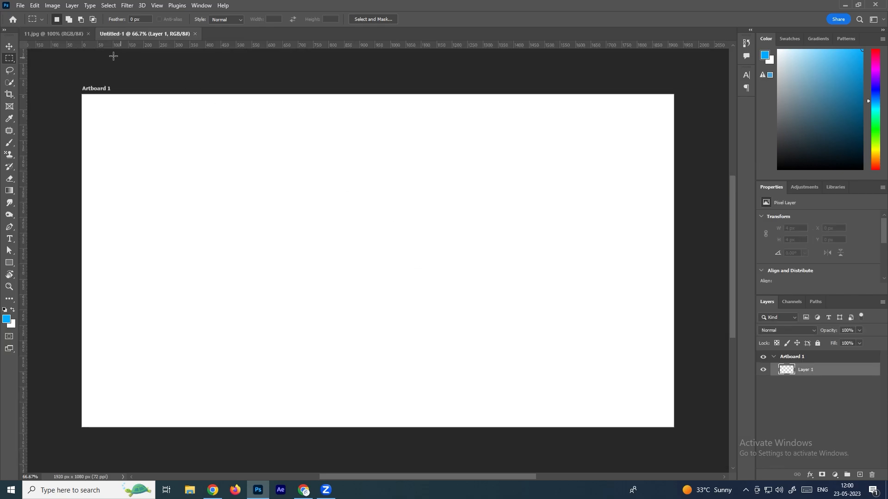
Step: Select the green duck in 11.jpg with a rectangular marquee about 259 x 317 px and paste a copy into Untitled-1
left_click(53, 34)
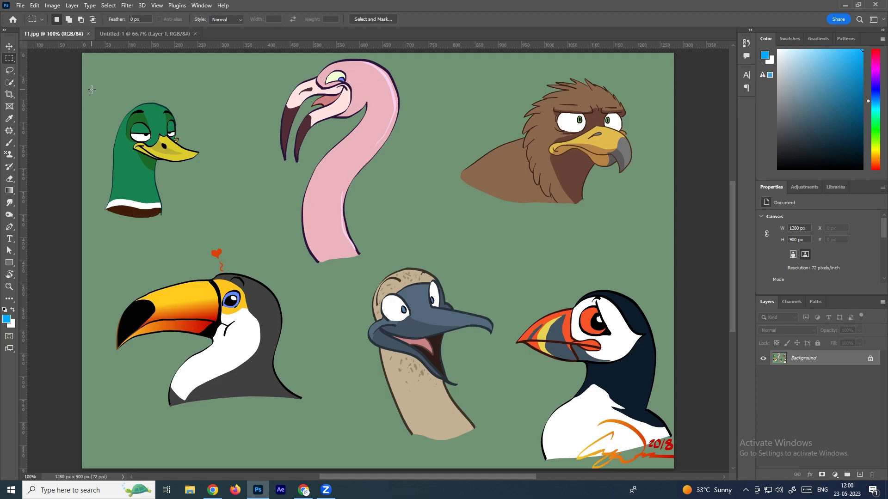
left_click_drag(95, 91, 210, 232)
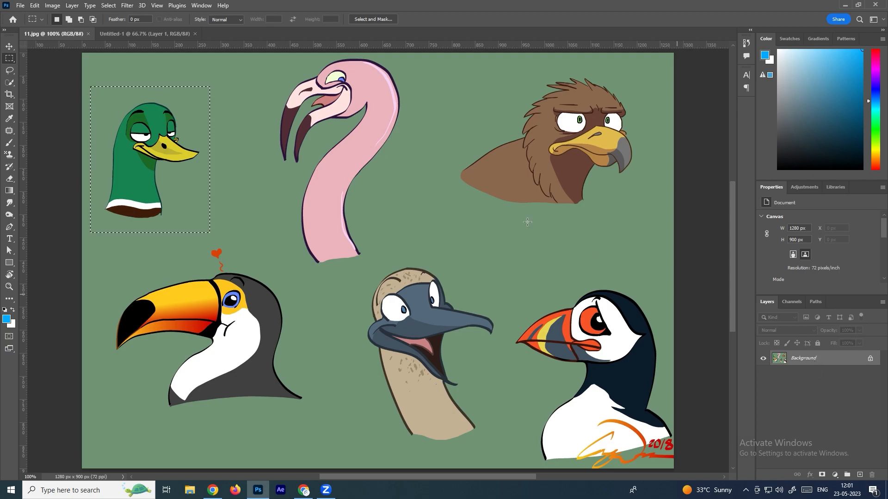
left_click(138, 35)
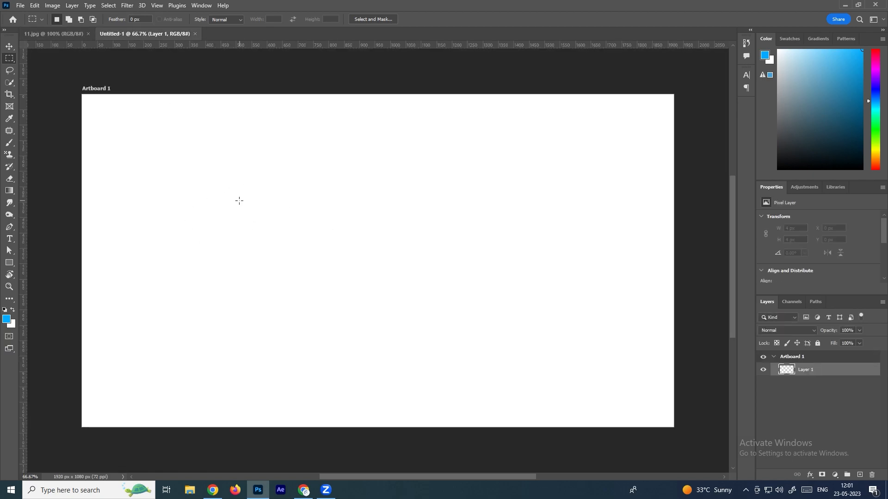
key("ctrl+v")
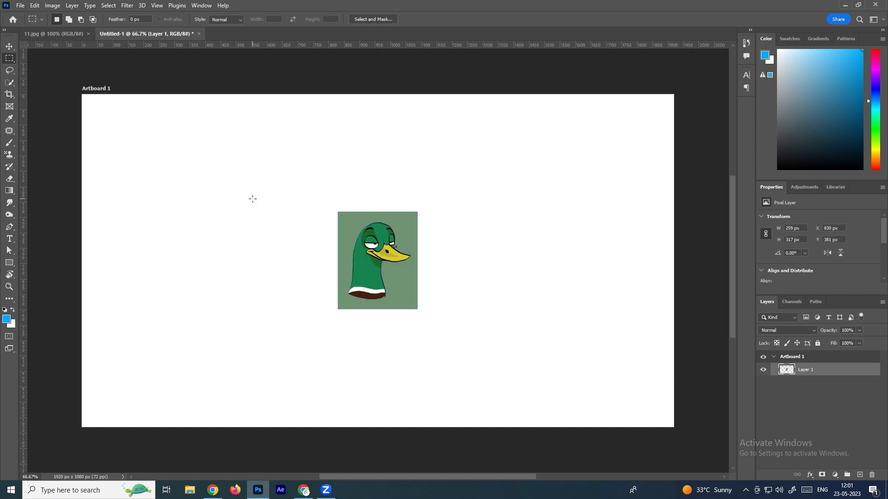
Step: Marquee-select the toucan in 11.jpg, about 499 x 350 px, convert the Background to a regular layer, and paste the toucan into Untitled-1
left_click(67, 34)
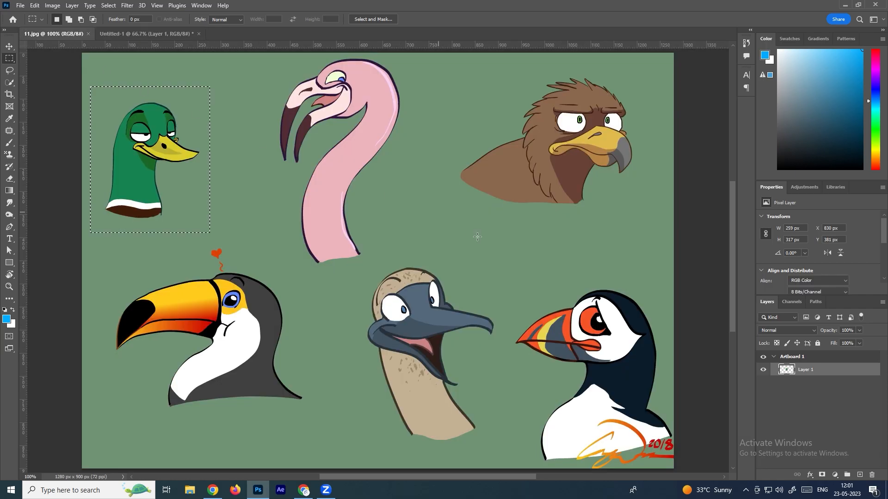
left_click_drag(104, 256, 335, 419)
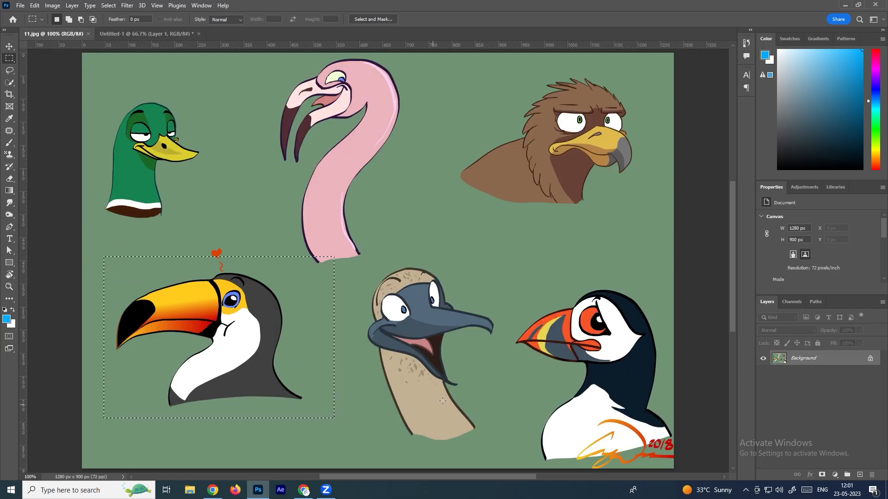
double_click(835, 363)
left_click(449, 118)
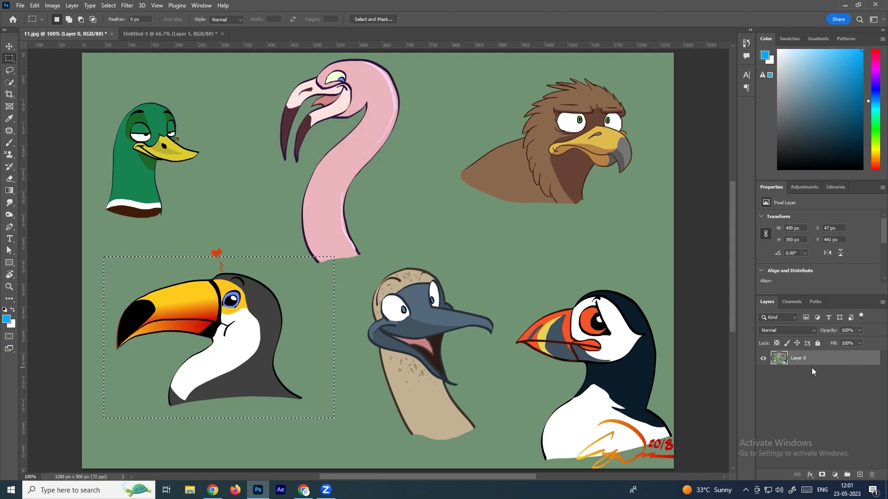
left_click(819, 377)
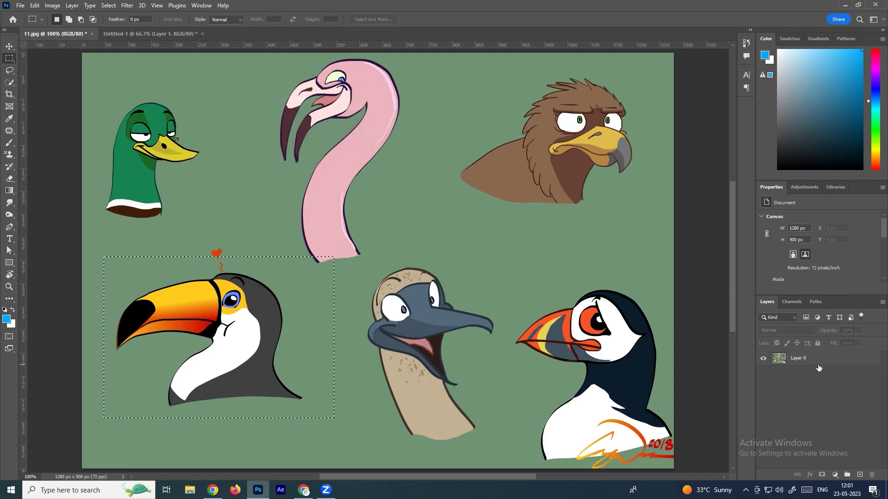
left_click(837, 361)
left_click(837, 360)
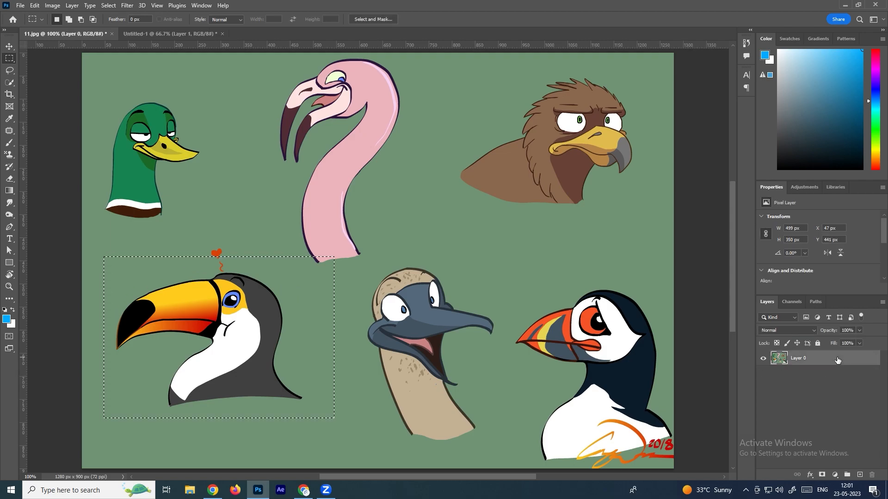
left_click(180, 35)
key("ctrl+v")
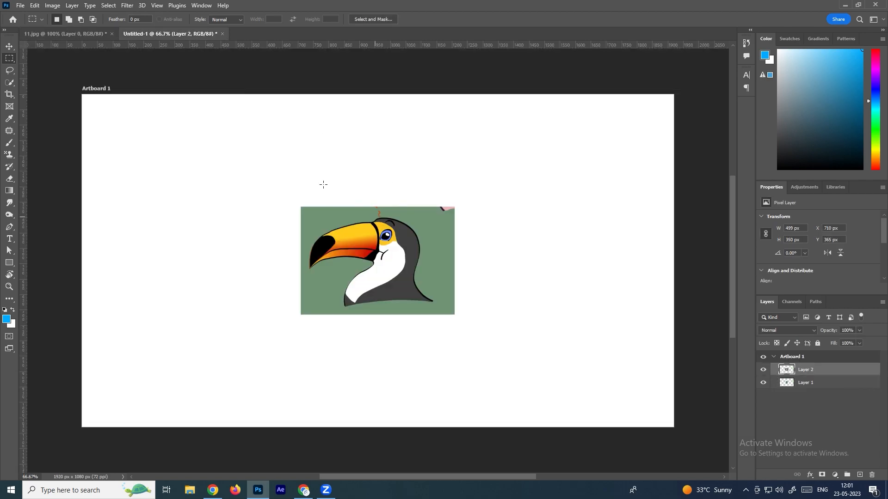
Step: Copy the selected toucan area in 11.jpg onto its own layer and hide and reshow Layer 0 to check it
left_click(51, 34)
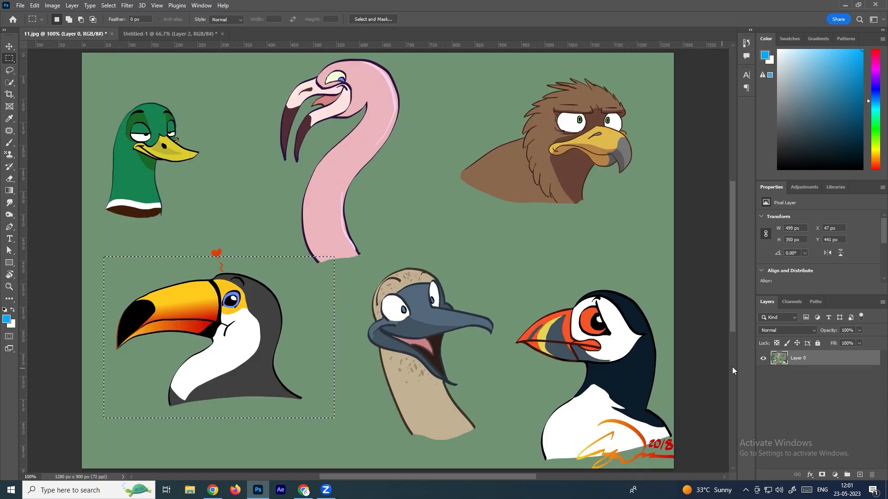
key("ctrl+j")
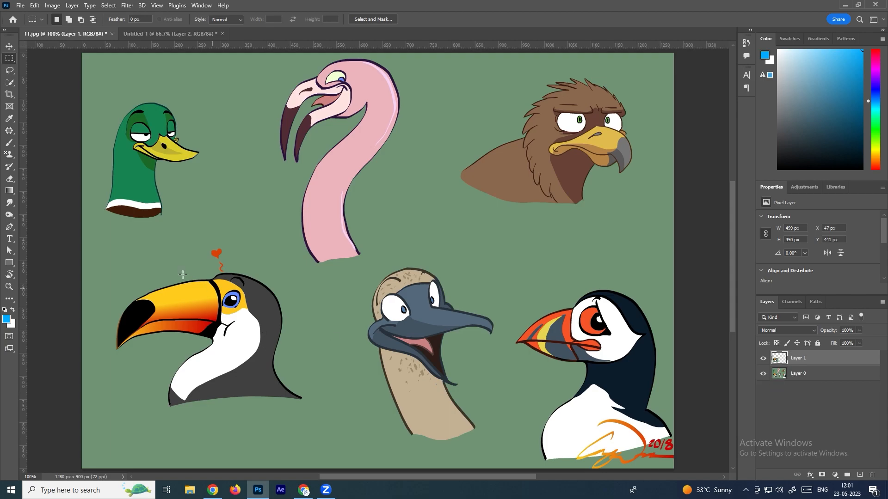
left_click(764, 374)
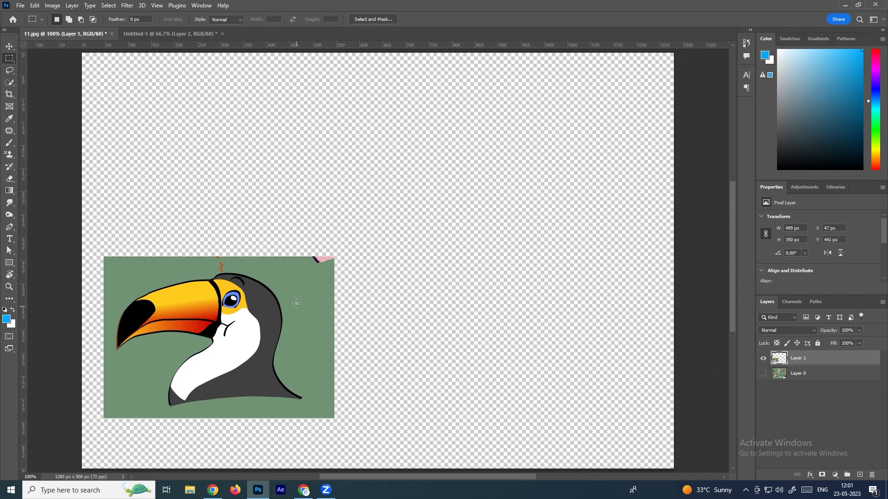
left_click(763, 374)
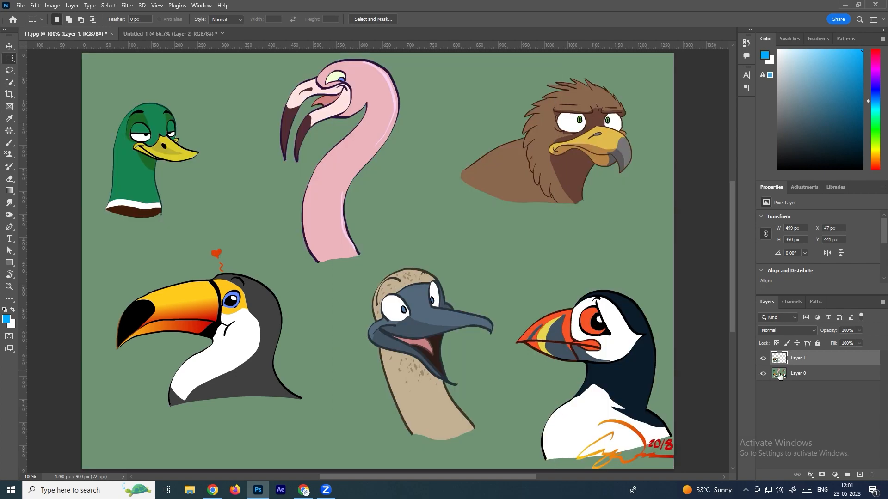
Step: Merge the toucan layer down into Layer 0, then duplicate the merged layer and undo the duplication
key("ctrl+e")
key("ctrl+j")
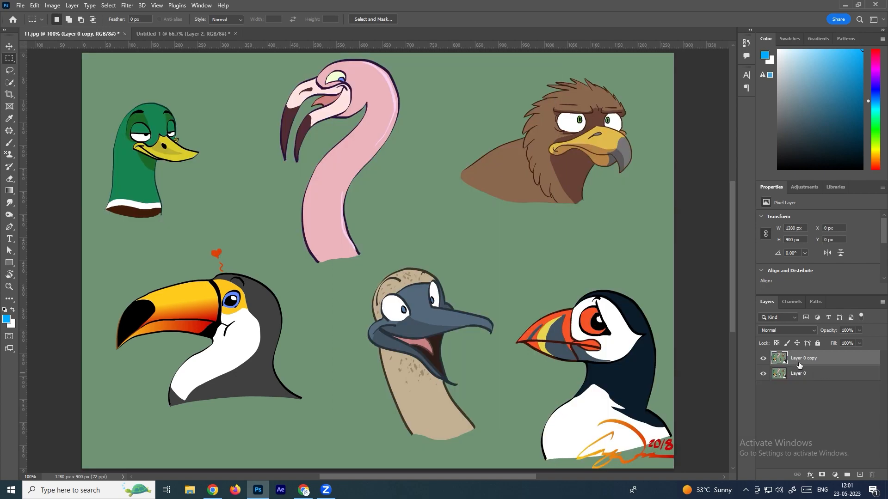
key("ctrl+z")
Step: Try copying a marquee selection of the blue-beaked bird, about 346 x 467 px, onto its own layer with Layer 0 hidden, and undo it
left_click_drag(344, 241, 504, 457)
key("ctrl+j")
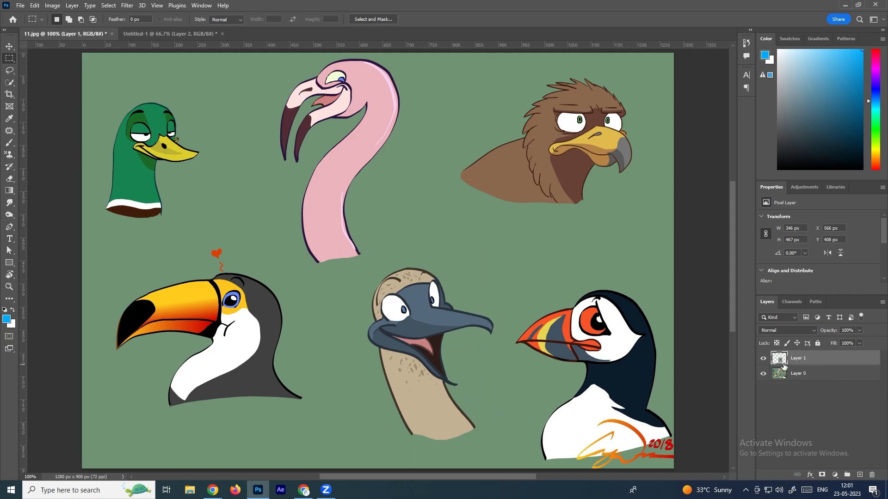
left_click(763, 373)
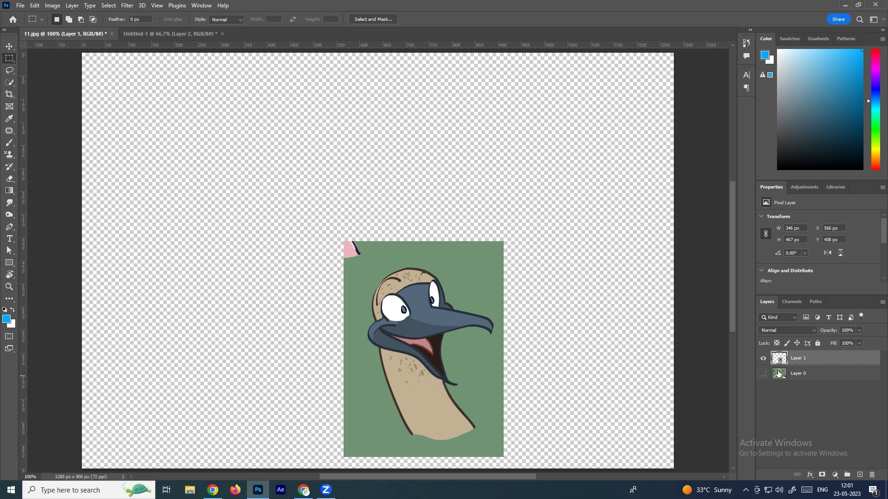
key("ctrl+z")
key("ctrl+z")
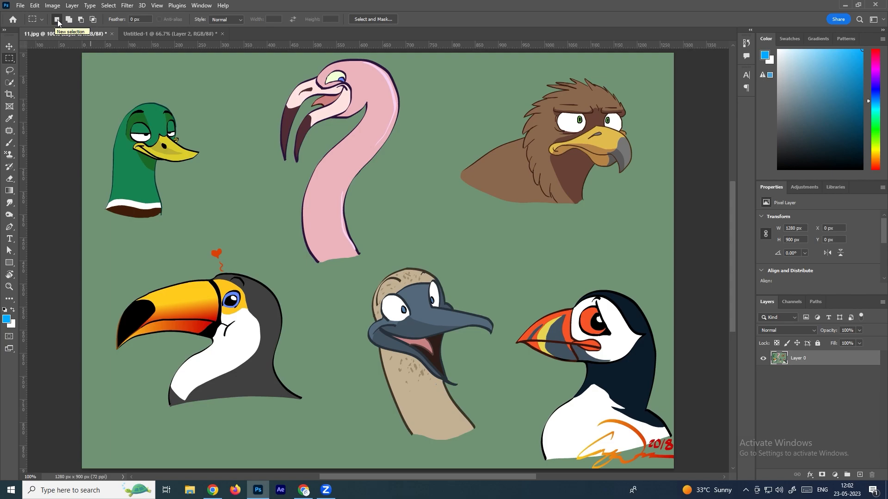
Step: Try selecting the toucan and the blue-beaked bird one after the other with the marquee in New selection mode
left_click_drag(106, 246, 311, 416)
left_click_drag(353, 248, 499, 449)
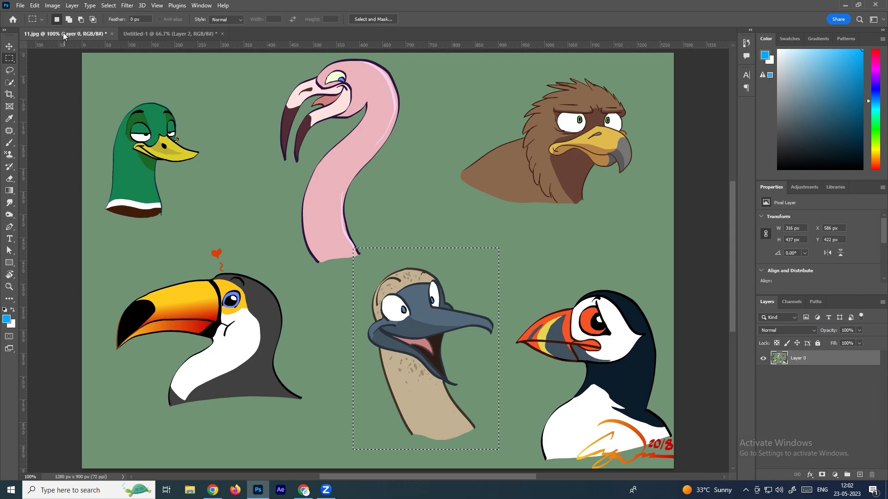
Step: Select the toucan, the blue-beaked bird and the duck together using rectangular marquees in Add to selection mode
left_click_drag(103, 237, 322, 440)
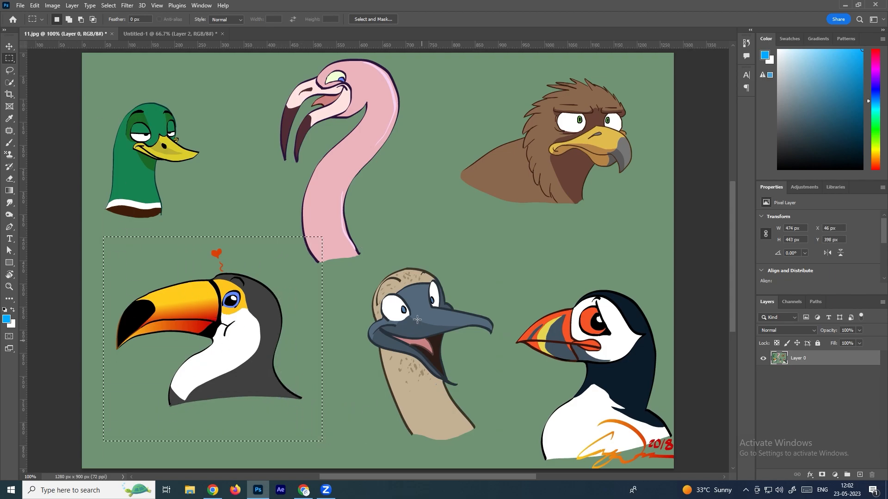
left_click(69, 19)
left_click_drag(350, 244, 491, 415)
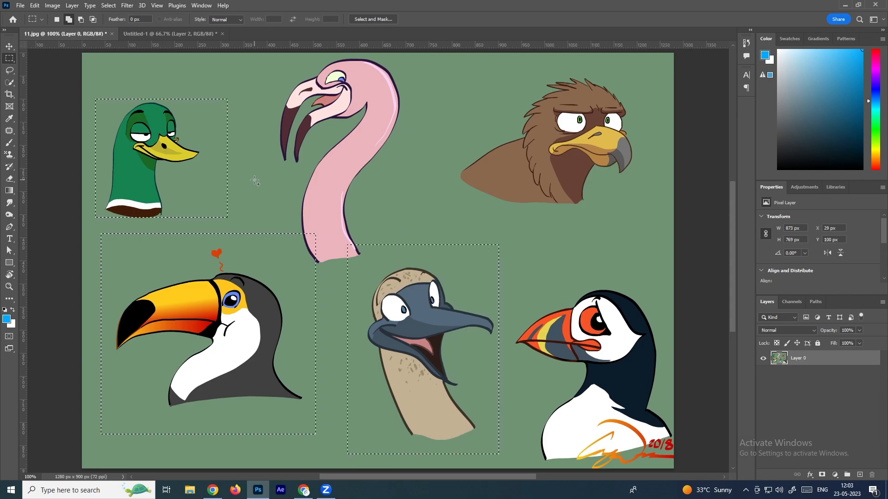
Step: Copy the three selected bird areas onto a new layer and hide and reshow Layer 0 to check them
key("ctrl+j")
left_click(763, 374)
left_click(763, 373)
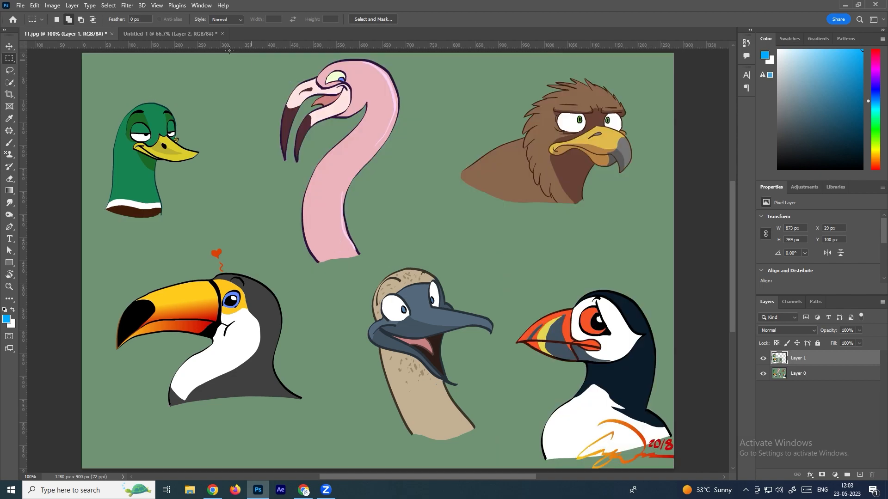
Step: Paste the three bird areas into Untitled-1 and hide Layer 2 and Layer 1 there
left_click(199, 33)
key("ctrl+v")
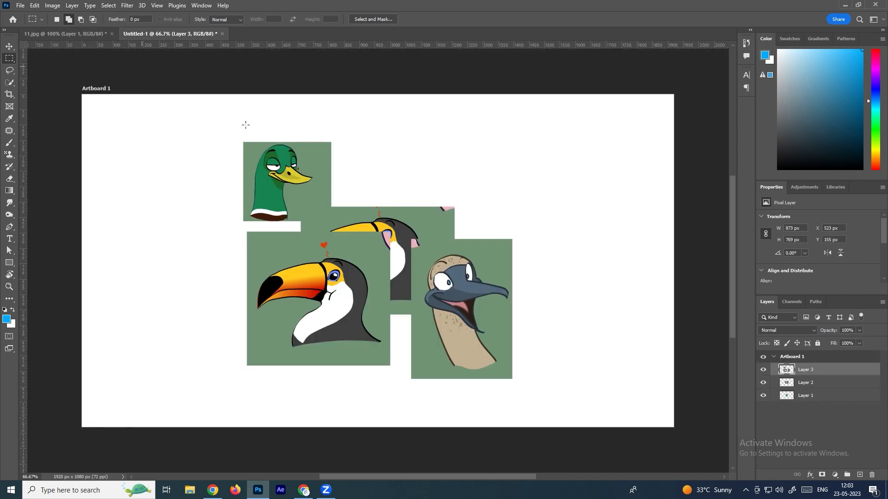
left_click(93, 34)
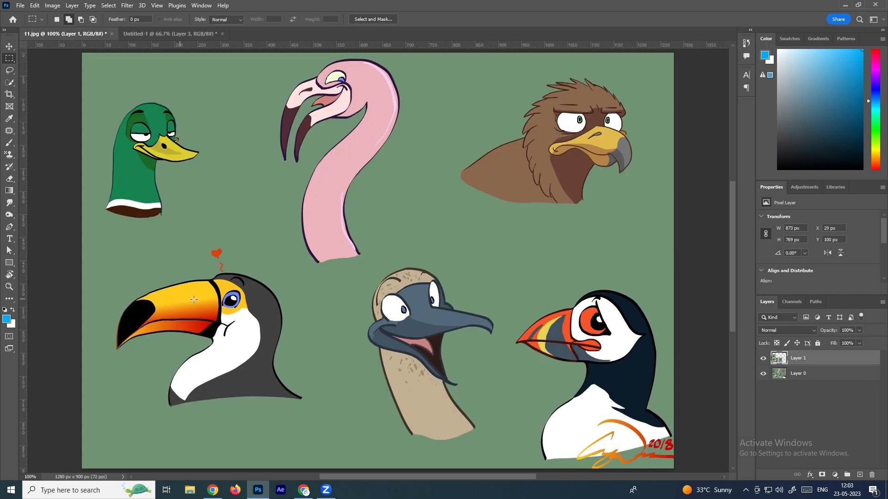
left_click(155, 34)
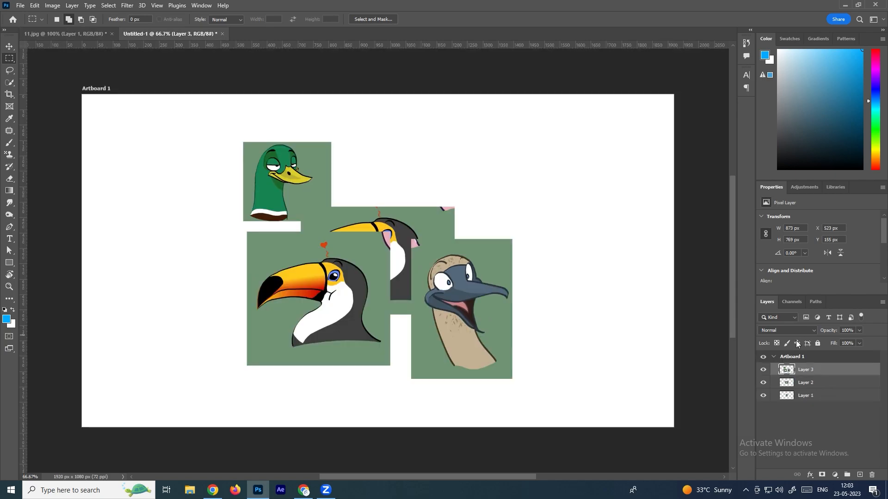
left_click(763, 382)
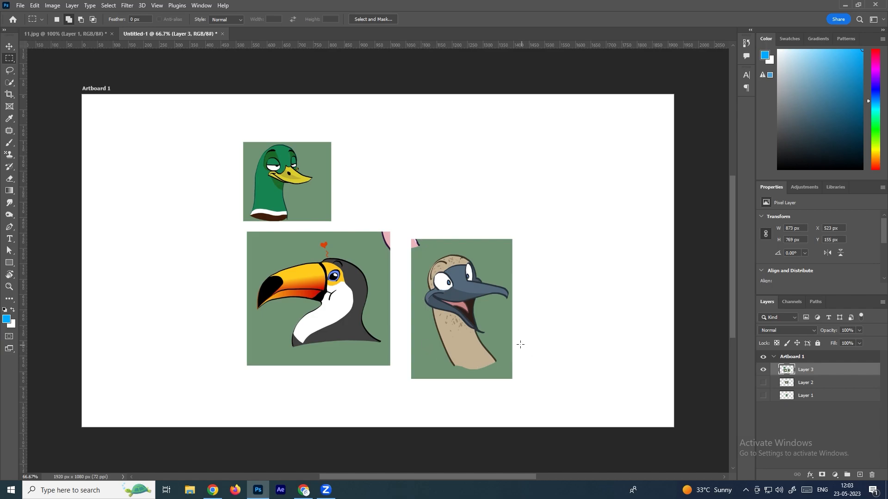
Step: Return to 11.jpg, discard a trial marquee around the toucan, and delete Layer 1
left_click(67, 33)
left_click_drag(94, 244, 307, 442)
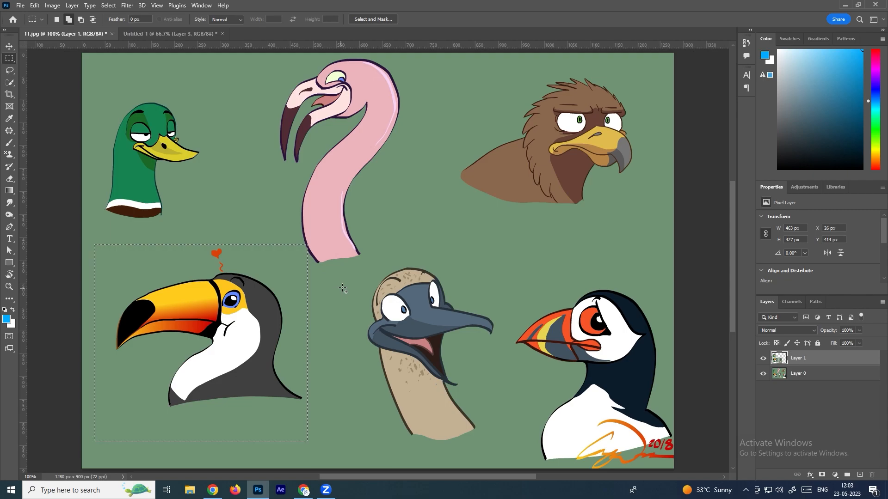
key("ctrl+d")
left_click(832, 360, "ctrl")
left_click(832, 360)
key("Delete")
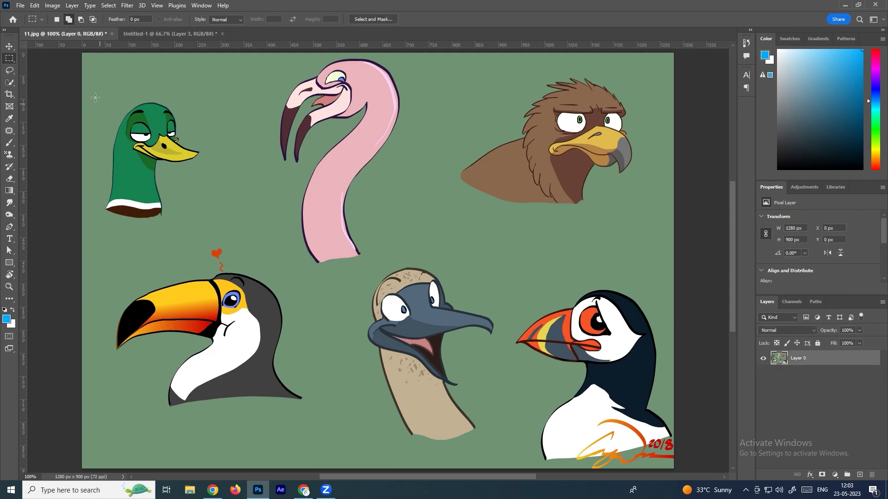
Step: Marquee-select the green duck on Layer 0, about 262 x 340 px, and delete the selected area
left_click_drag(86, 84, 207, 241)
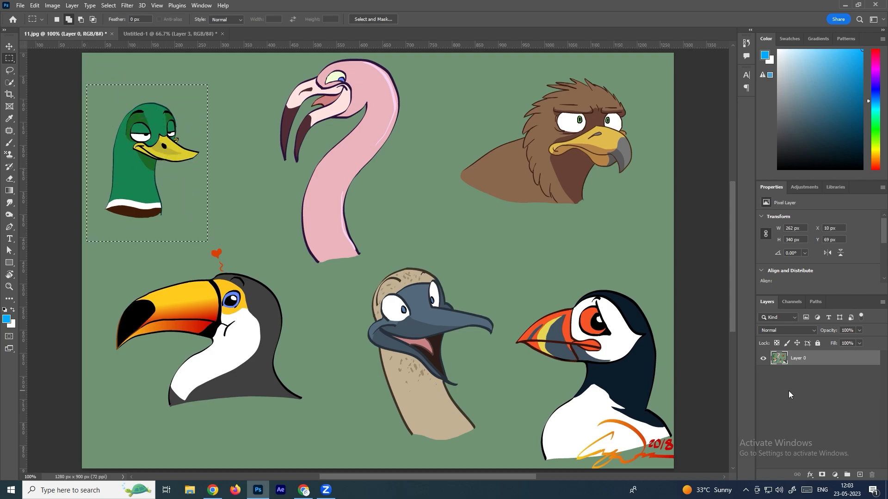
key("Delete")
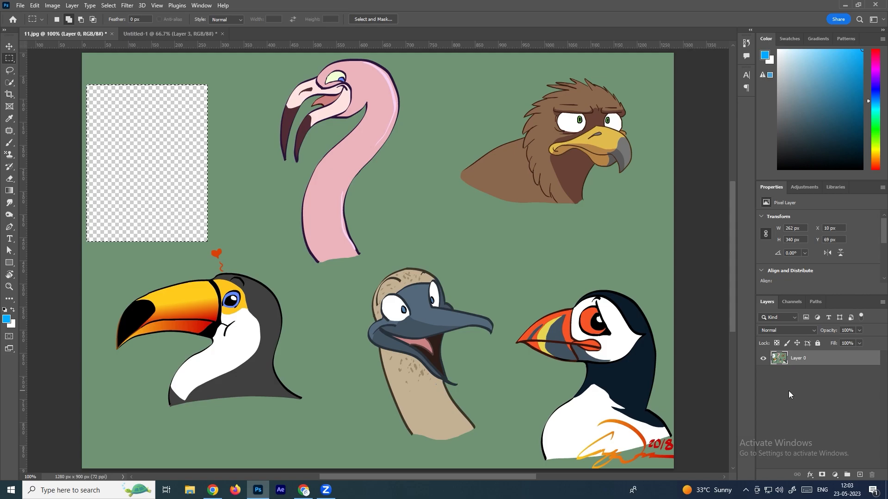
Step: Undo the deletion of the duck area
left_click(561, 339)
scroll(353, 292, "down", 2)
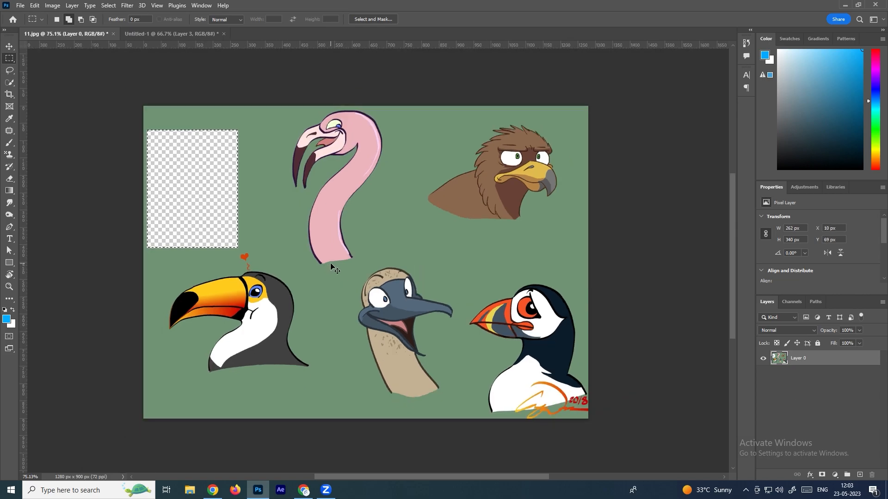
key("ctrl+z")
Step: Marquee-select the left half of the image, about 655 x 900 px, delete it, and undo the deletion
left_click_drag(134, 107, 368, 461)
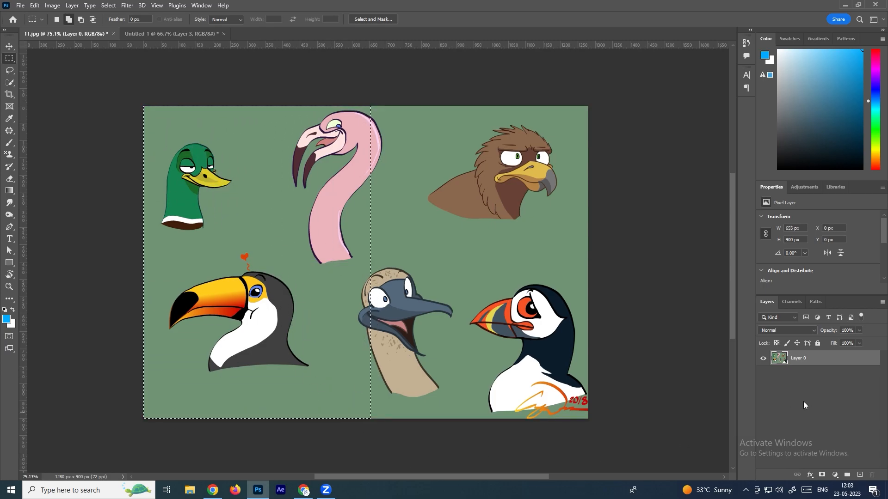
key("Delete")
key("ctrl+d")
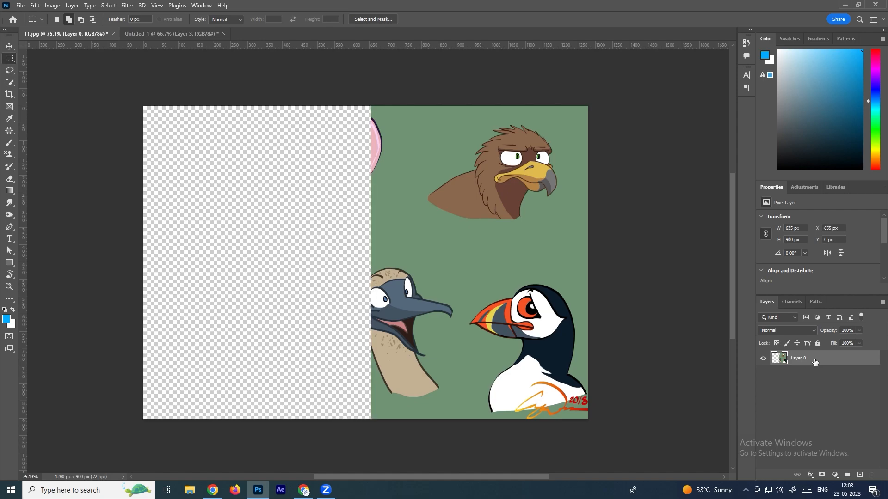
key("ctrl+z")
key("ctrl+z")
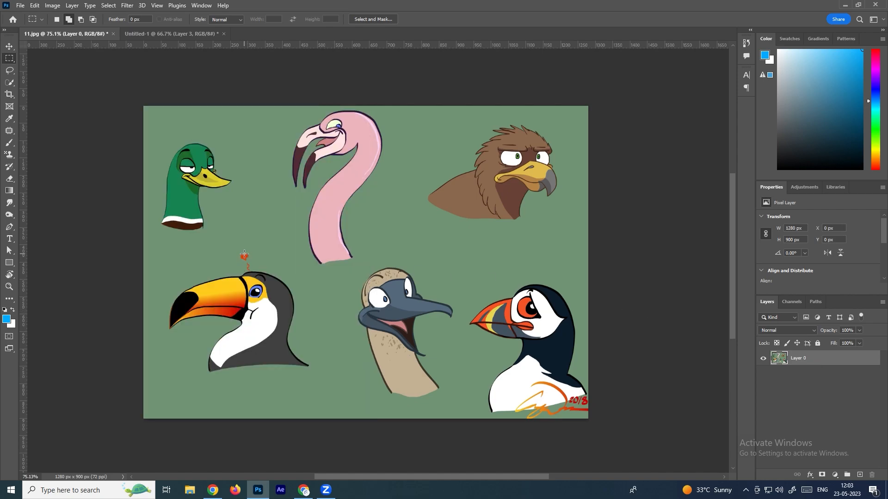
Step: Marquee-select most of the toucan, about 363 x 418 px, and add an overlapping rectangle to extend the selection to about 496 x 419 px
left_click_drag(162, 248, 287, 392)
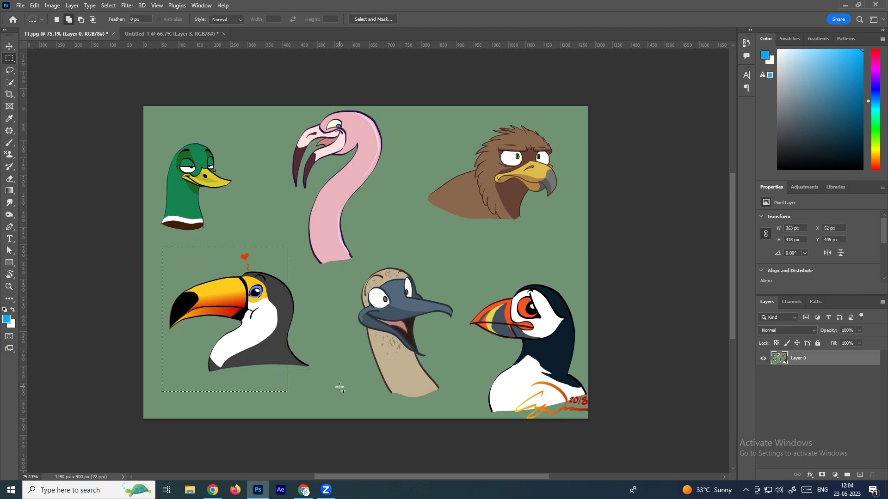
scroll(300, 385, "up", 1)
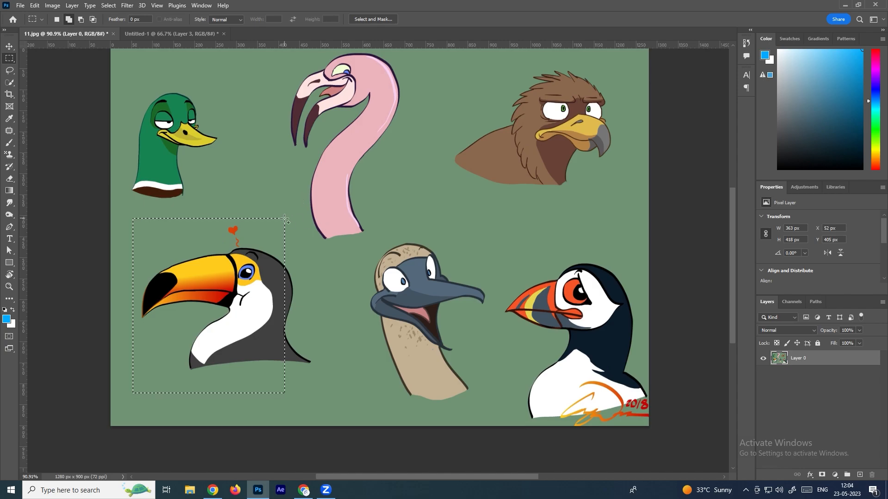
left_click_drag(284, 219, 345, 394)
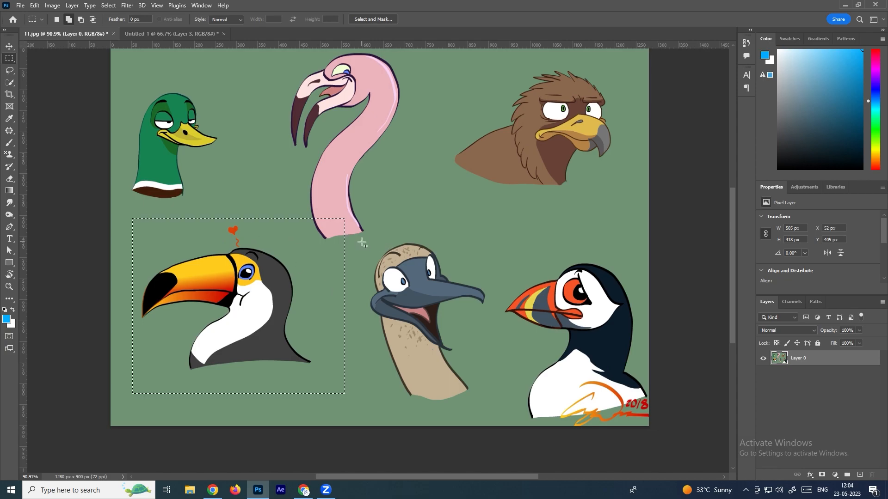
key("ctrl+z")
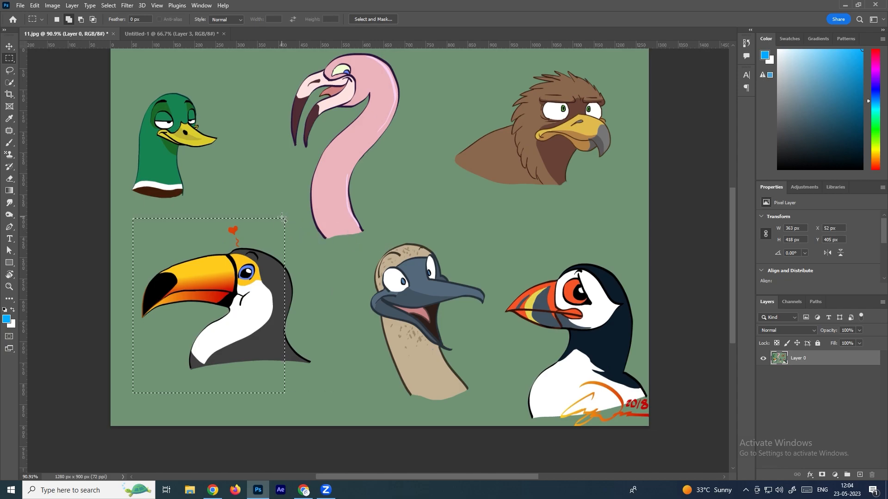
left_click_drag(287, 218, 381, 393)
key("ctrl+z")
scroll(277, 224, "up", 2)
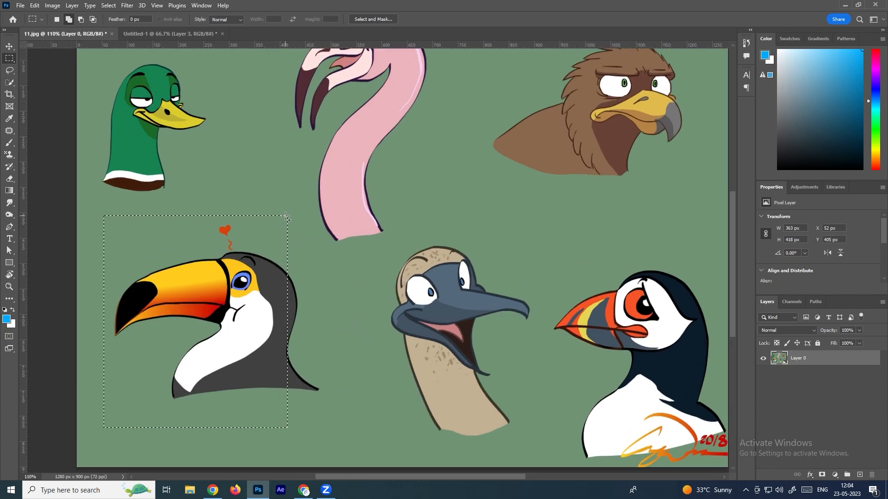
left_click_drag(286, 215, 355, 427)
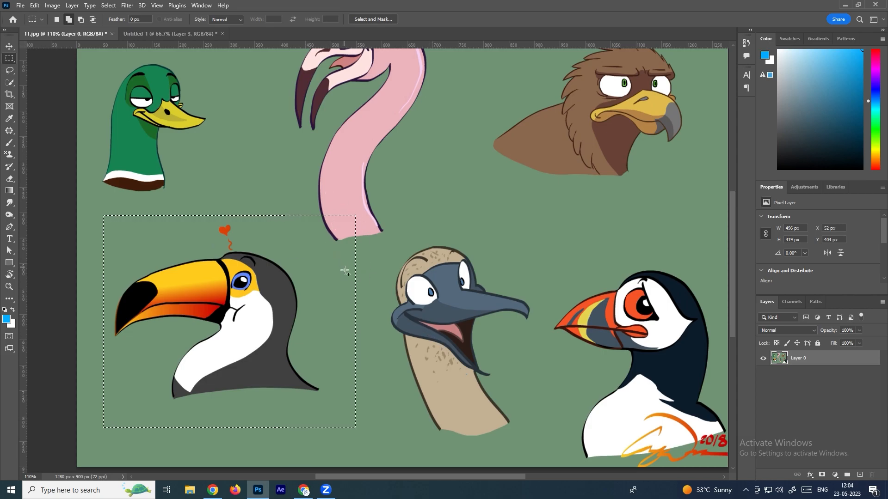
Step: Subtract rectangles from the edges of the toucan selection, reducing it to about 448 x 353 px
left_click(82, 20)
scroll(303, 181, "down", 2)
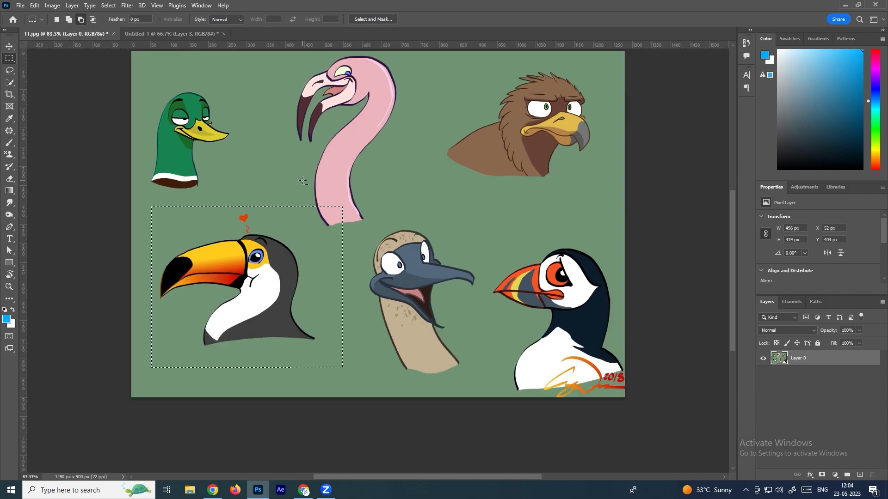
left_click_drag(459, 397, 325, 187)
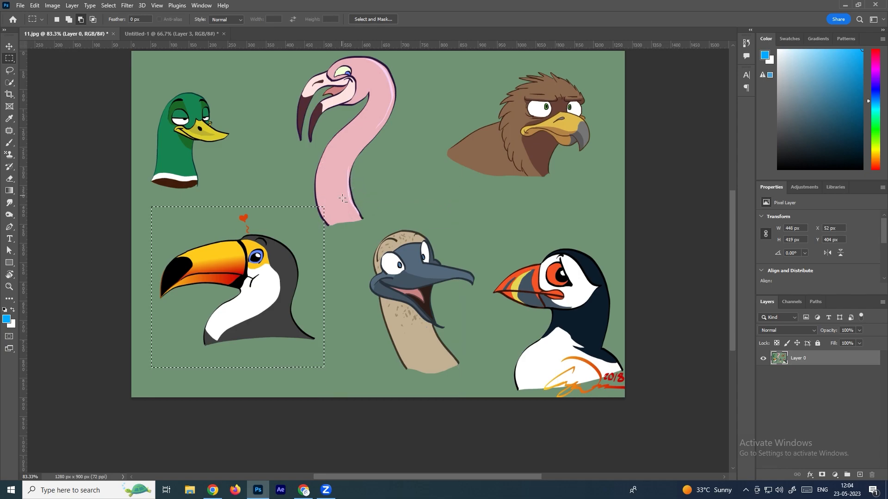
left_click_drag(133, 162, 368, 216)
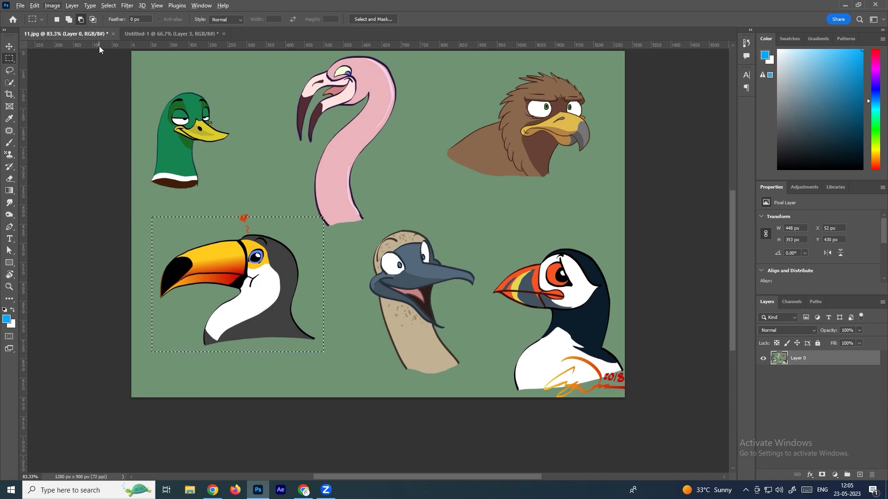
Step: Replace the selection with a new rectangular marquee around the toucan, about 453 x 450 px
left_click(56, 22)
left_click(165, 196)
left_click_drag(153, 205, 328, 379)
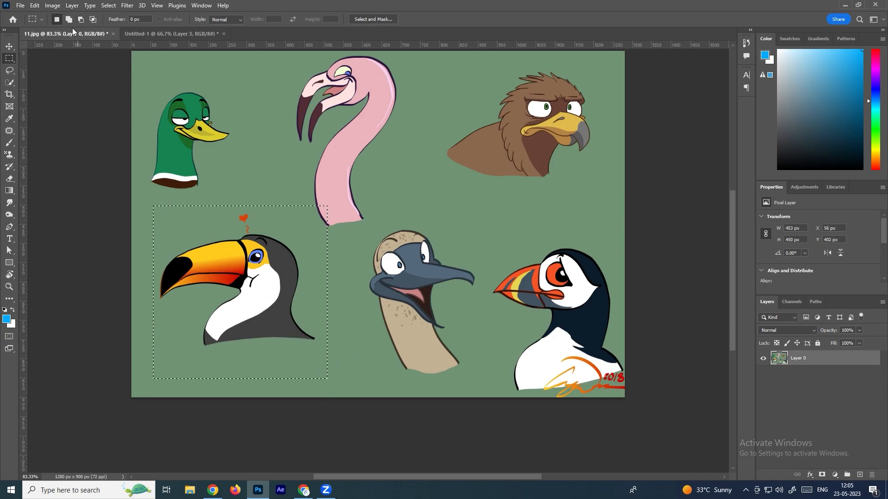
Step: Add overlapping rectangles up to the flamingo's neck, extending the toucan selection to about 560 x 679 px overall
left_click(69, 20)
left_click_drag(267, 175, 336, 239)
left_click_drag(249, 151, 303, 206)
left_click_drag(369, 270, 311, 182)
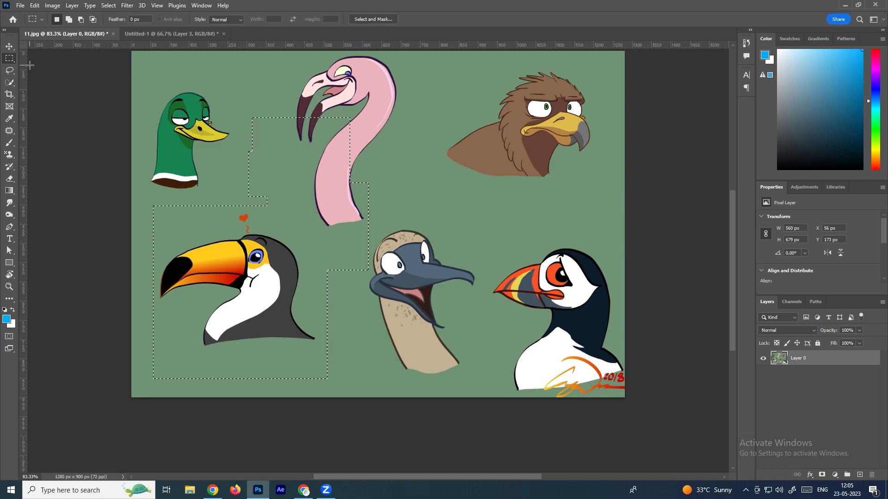
Step: Marquee the toucan anew, add a wider rectangle across its upper part to span about 638 x 485 px, and try subtracting a smaller one
left_click(10, 72)
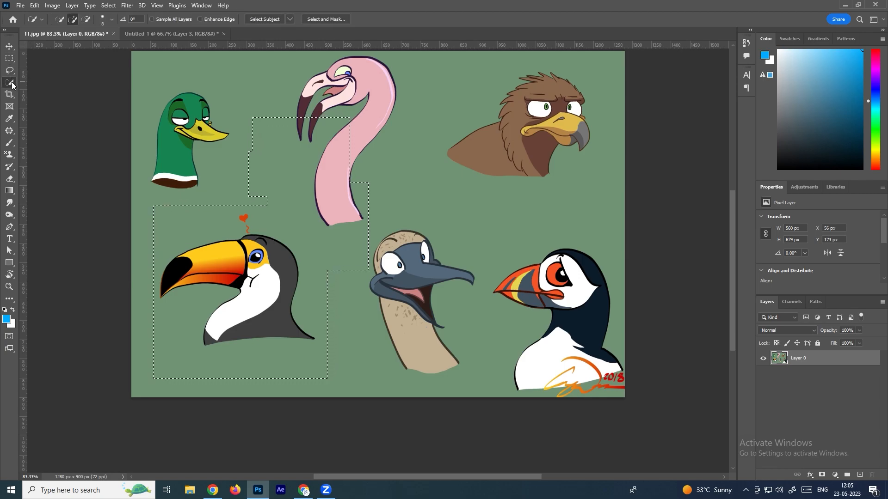
left_click(13, 61)
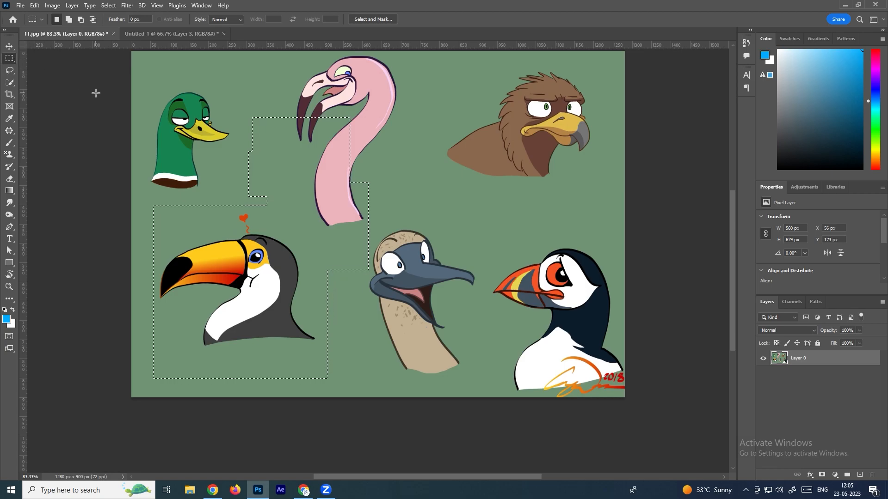
left_click_drag(131, 124, 196, 254)
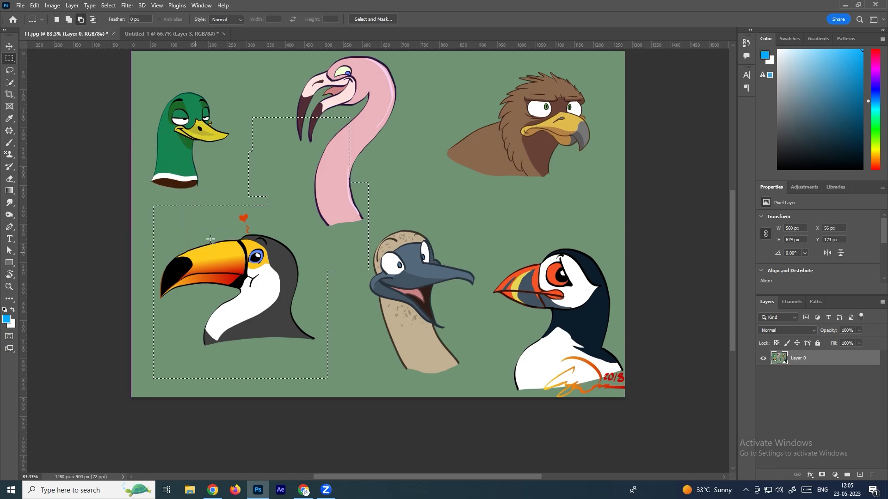
left_click_drag(146, 221, 359, 378)
left_click_drag(138, 191, 381, 253)
left_click_drag(181, 162, 281, 234)
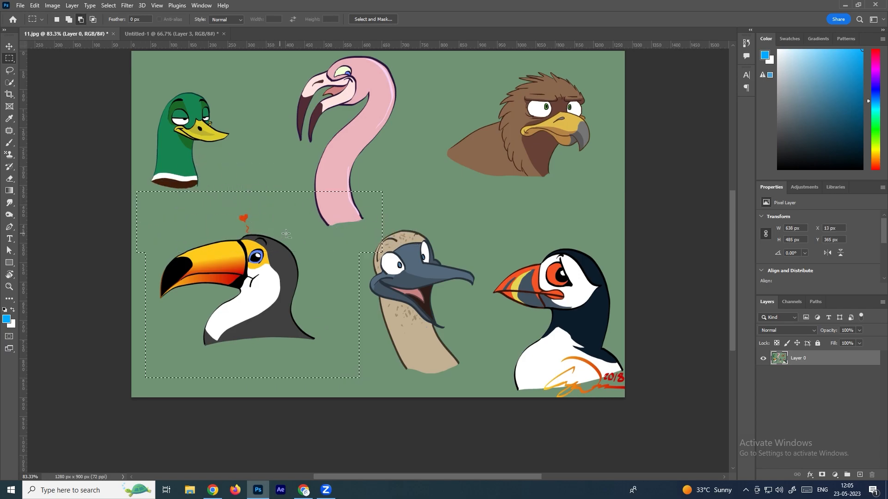
Step: Marquee-select the toucan afresh, about 493 x 434 px, and intersect it with a rectangle at the flamingo's neck base, keeping about 107 x 121 px
left_click(327, 225)
left_click_drag(145, 205, 333, 371)
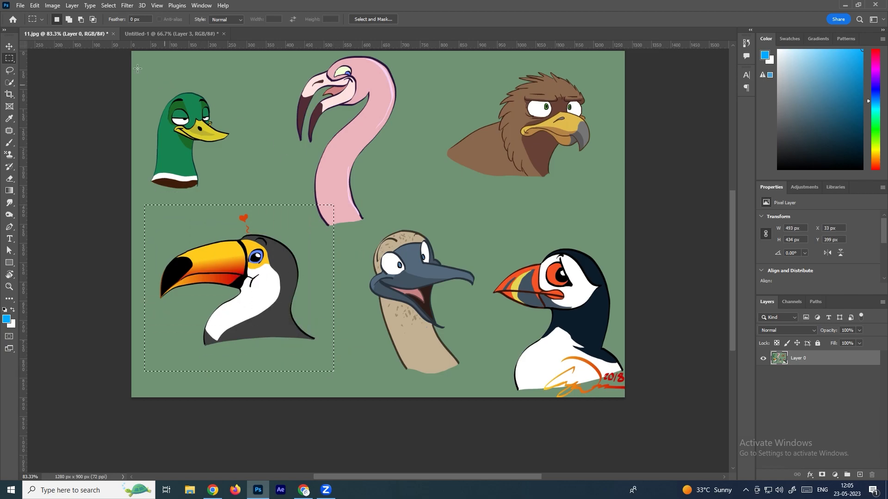
left_click(95, 18)
left_click_drag(368, 148, 293, 252)
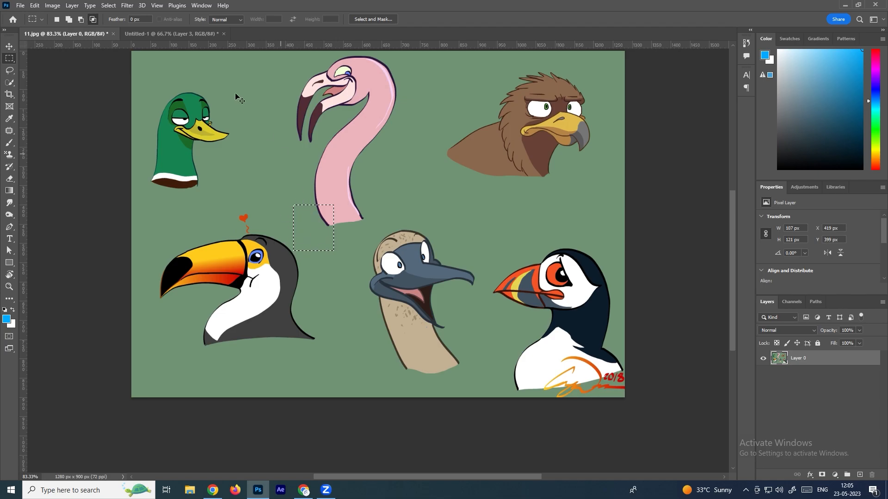
Step: Switch to Untitled-1 and delete Layer 3 and Layer 2
left_click(159, 32)
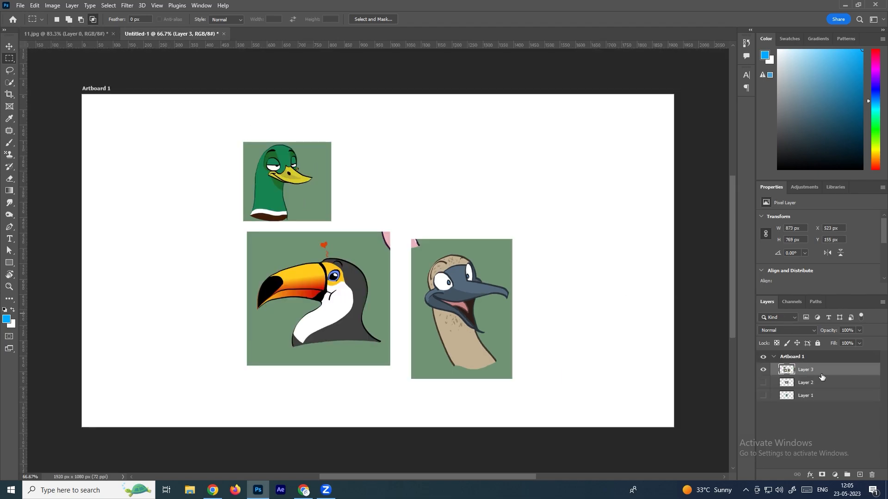
key("Delete")
key("Delete")
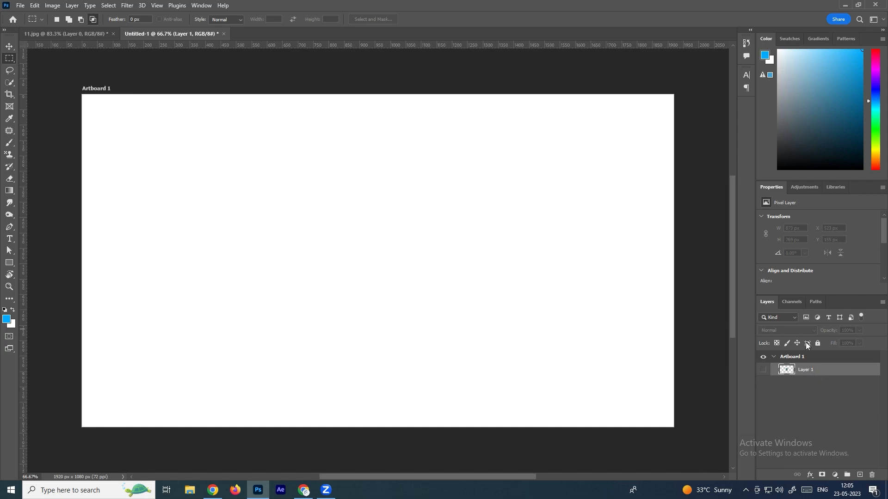
Step: Draw a rectangular marquee on the blank artboard and try intersecting it with an elliptical marquee at its lower-right corner, undoing the result
left_click_drag(210, 171, 385, 309)
right_click(14, 60)
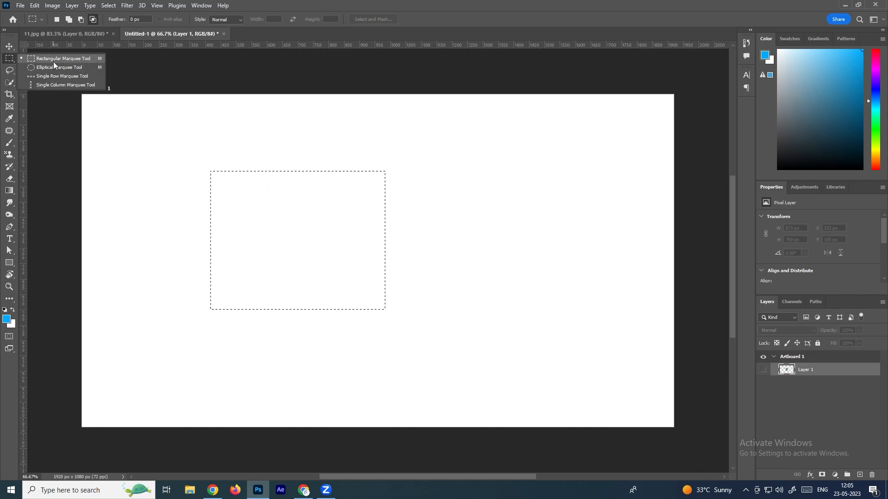
left_click(68, 70)
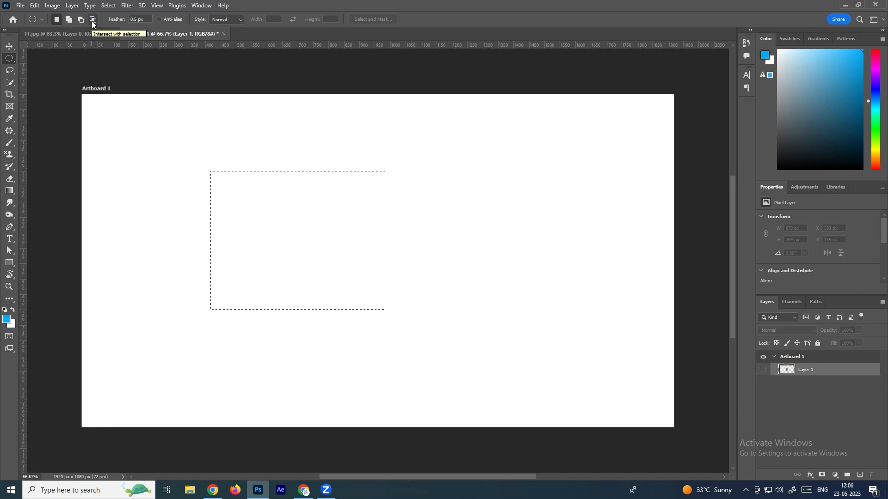
left_click(92, 20)
left_click_drag(453, 376, 324, 248)
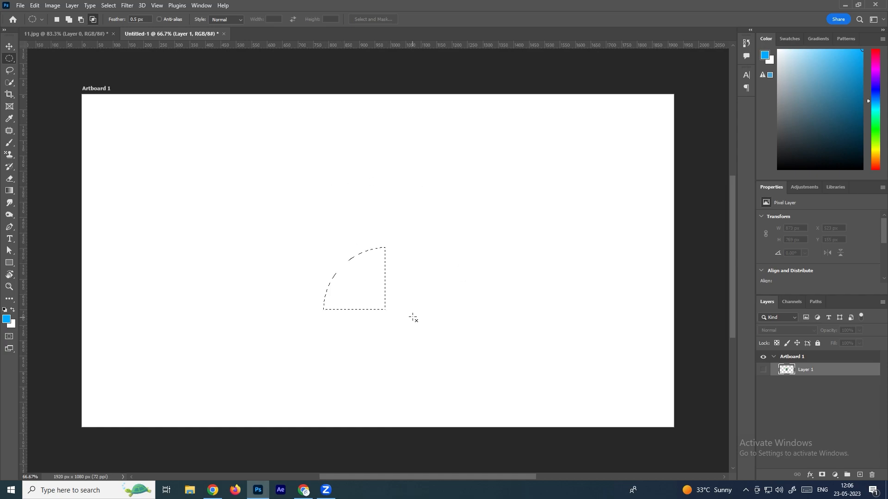
key("ctrl+z")
left_click_drag(440, 371, 298, 237)
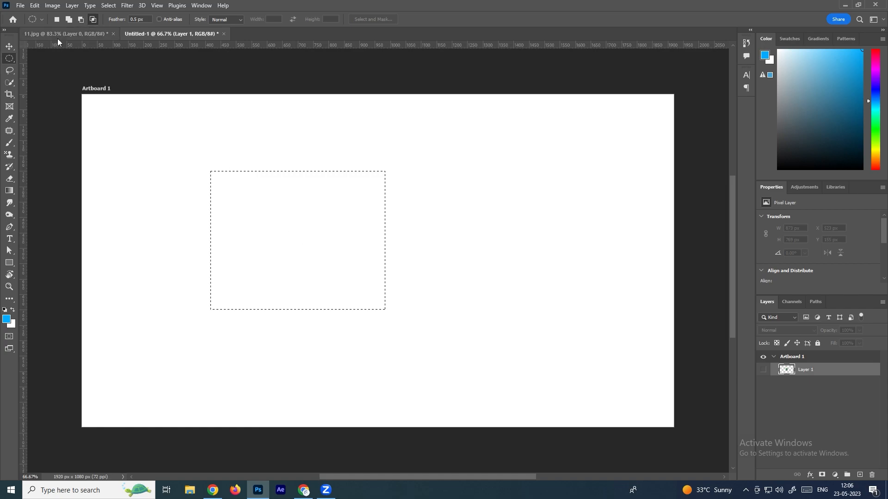
Step: In New selection mode, try temporarily adding, subtracting and intersecting elliptical marquees along the rectangular selection's edges
left_click(57, 19)
key("shift+alt")
left_click_drag(458, 355, 347, 258)
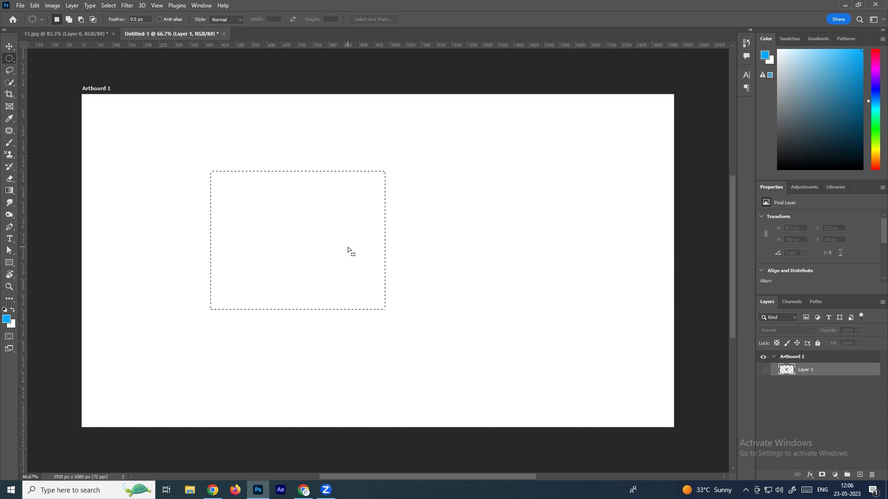
key("shift")
left_click_drag(419, 140, 346, 214)
key("alt")
left_click_drag(422, 353, 336, 259)
key("shift+alt")
left_click_drag(373, 362, 286, 271)
Step: In Untitled-1, add a new empty layer to Artboard 1 and delete the hidden Layer 1
key("ctrl+Tab")
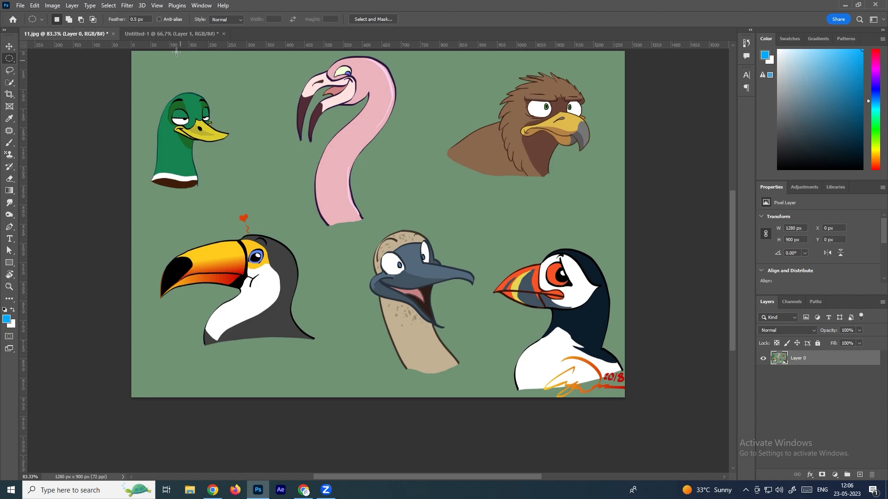
left_click(205, 35)
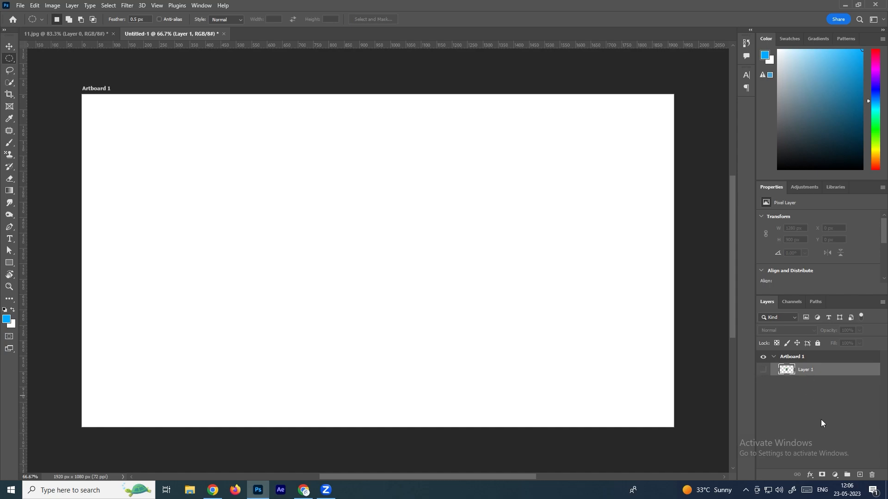
left_click(859, 475)
left_click(763, 383)
left_click(818, 387)
key("Delete")
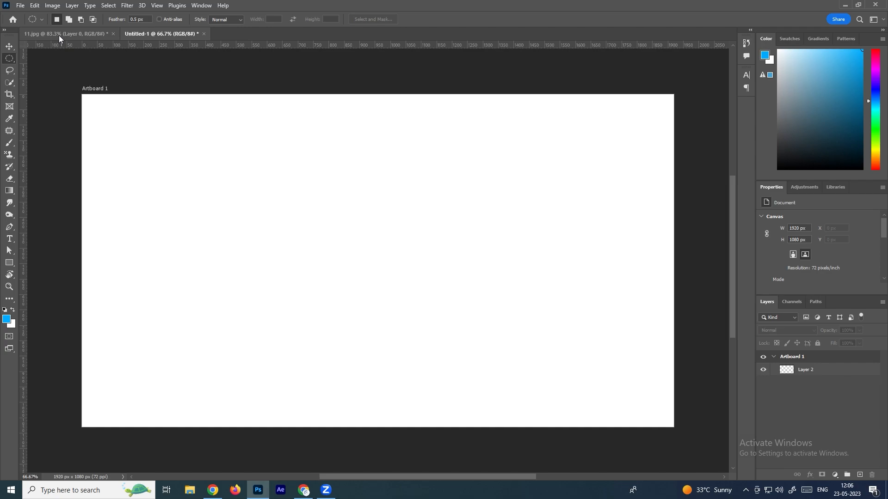
Step: In 11.jpg, select the toucan with a new rectangular marquee, about 448 x 429 px, and copy it into Untitled-1
left_click(59, 35)
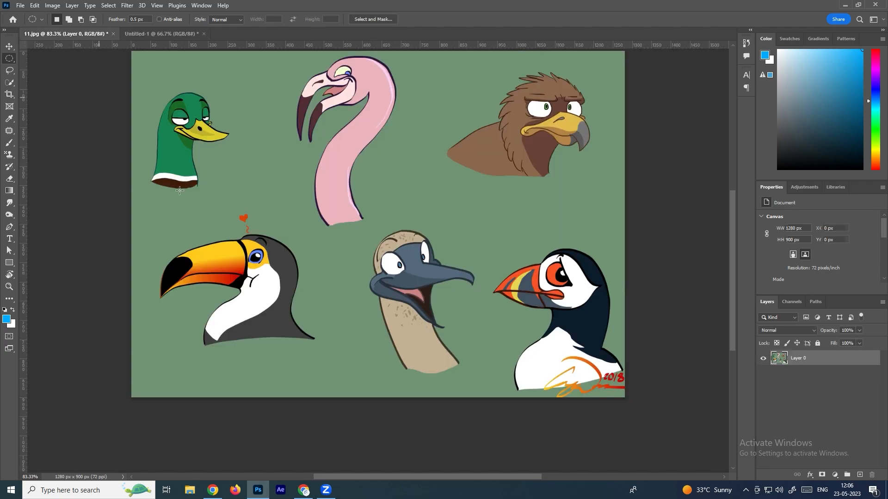
right_click(13, 57)
left_click(56, 58)
left_click(55, 21)
left_click(144, 19)
left_click_drag(151, 207, 324, 373)
key("ctrl+c")
left_click(193, 33)
key("ctrl+v")
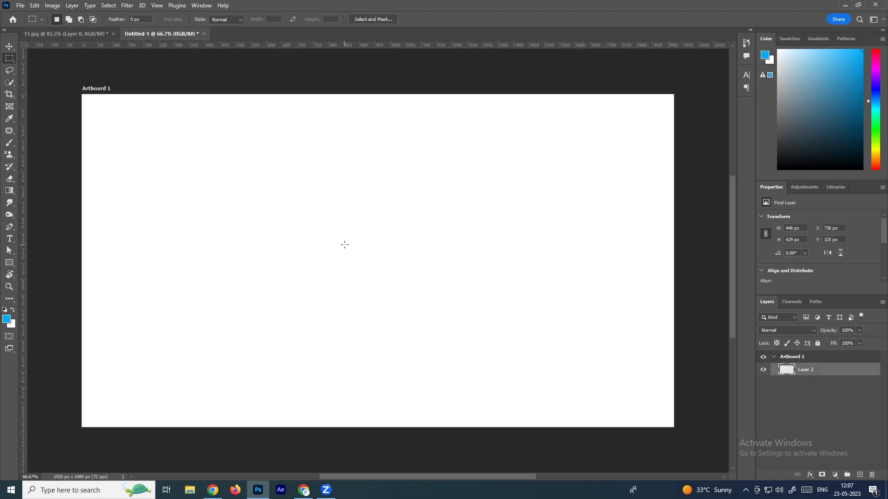
Step: Move the pasted toucan towards the artboard's left side, to about X 437 px and Y 305 px
key("v")
scroll(277, 183, "up", 5)
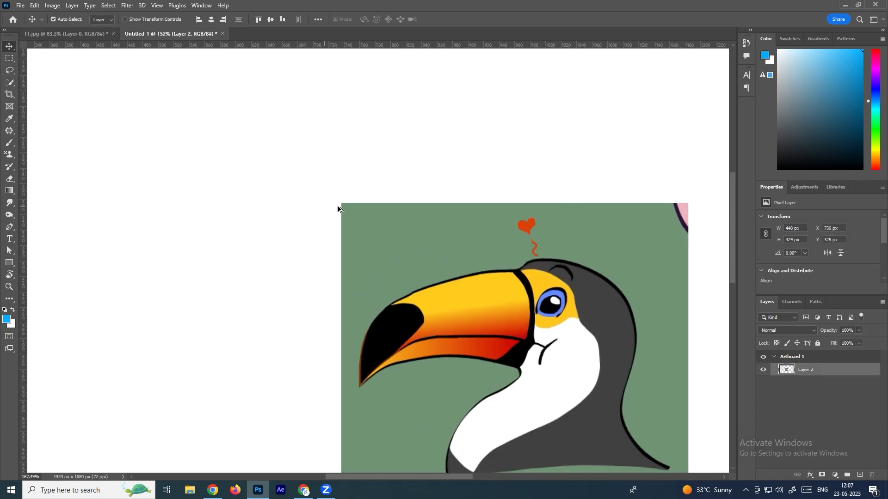
scroll(346, 226, "down", 6)
left_click_drag(416, 259, 338, 252)
scroll(338, 252, "up", 2)
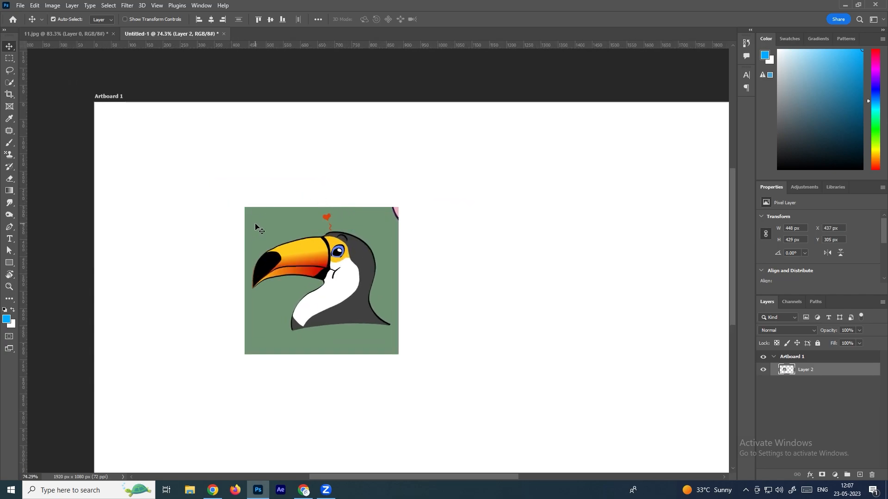
Step: Move the hard-edged toucan further left on the artboard, to about X 319 px and Y 294 px
left_click_drag(308, 323, 274, 206)
Step: Copy the toucan from 11.jpg with a 5 px feathered rectangular marquee into Untitled-1, placing it at about X 841 px and Y 283 px
left_click(9, 58)
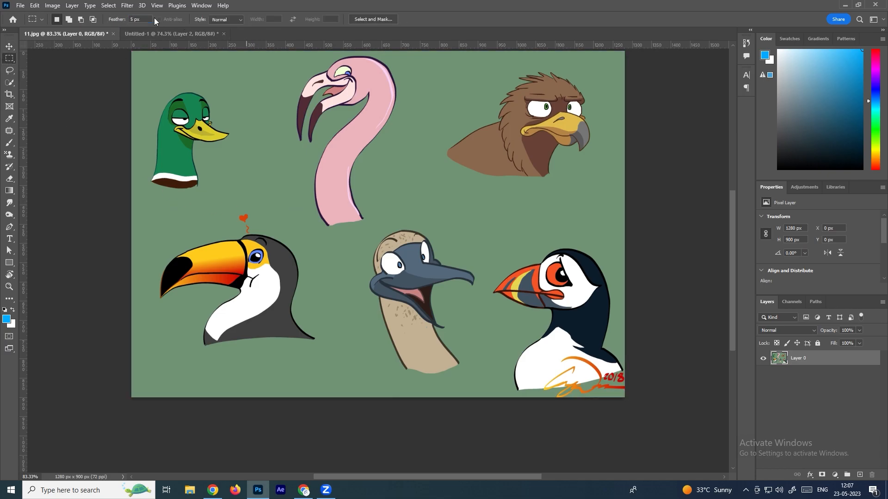
left_click_drag(149, 202, 334, 380)
key("ctrl+c")
left_click(169, 31)
key("ctrl+v")
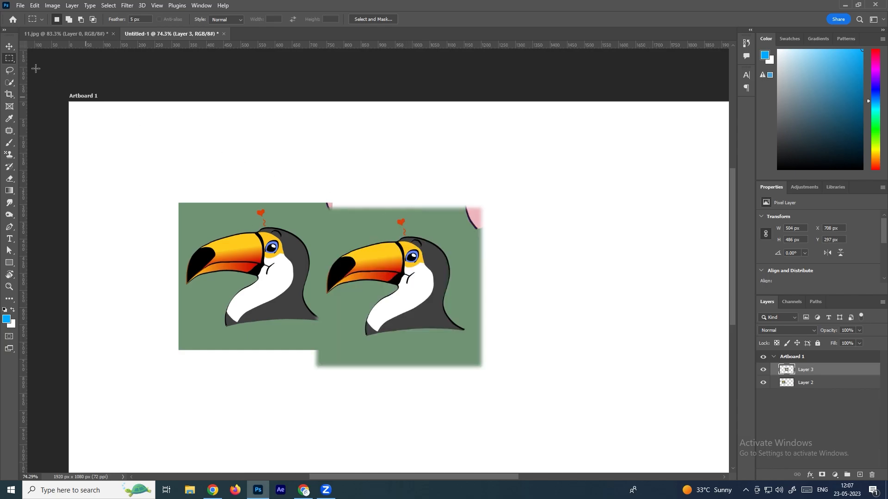
left_click(9, 47)
scroll(323, 210, "up", 5)
left_click_drag(381, 251, 453, 245)
Step: Examine the edges of the two toucan copies up close, comparing the unfeathered cut with the feathered one
scroll(397, 259, "up", 1)
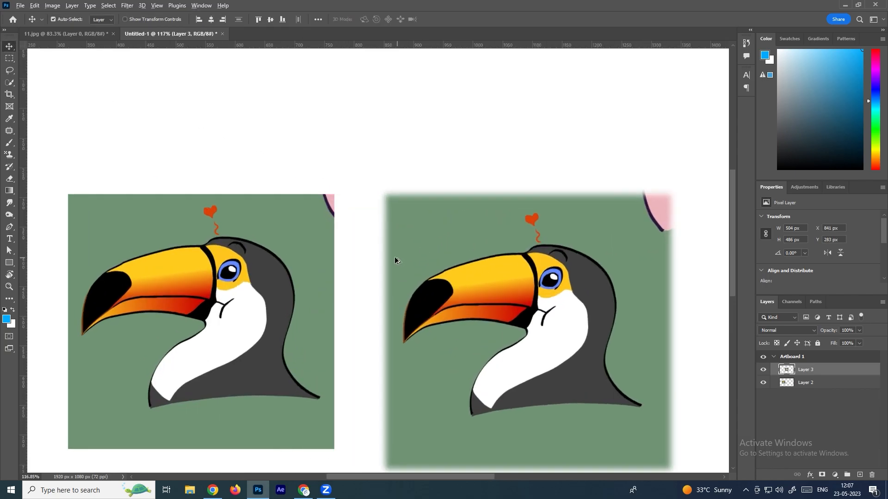
scroll(396, 260, "up", 5)
scroll(377, 250, "down", 2)
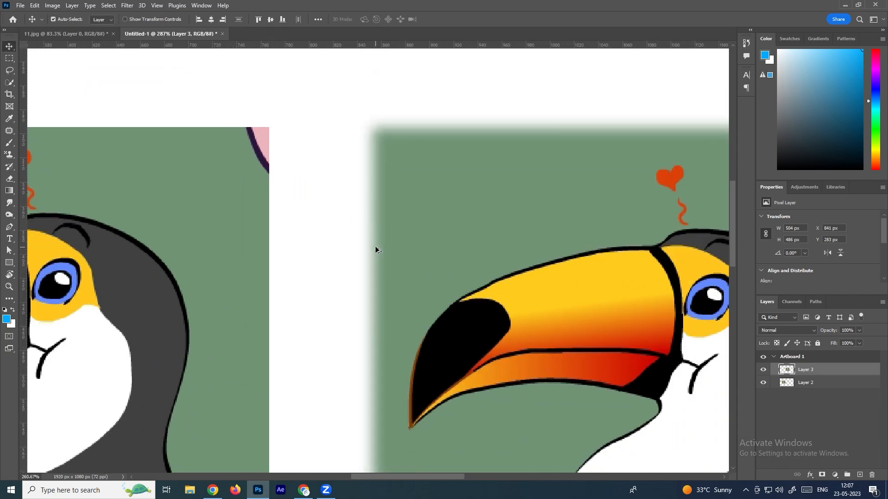
scroll(375, 245, "up", 2)
scroll(389, 227, "down", 2)
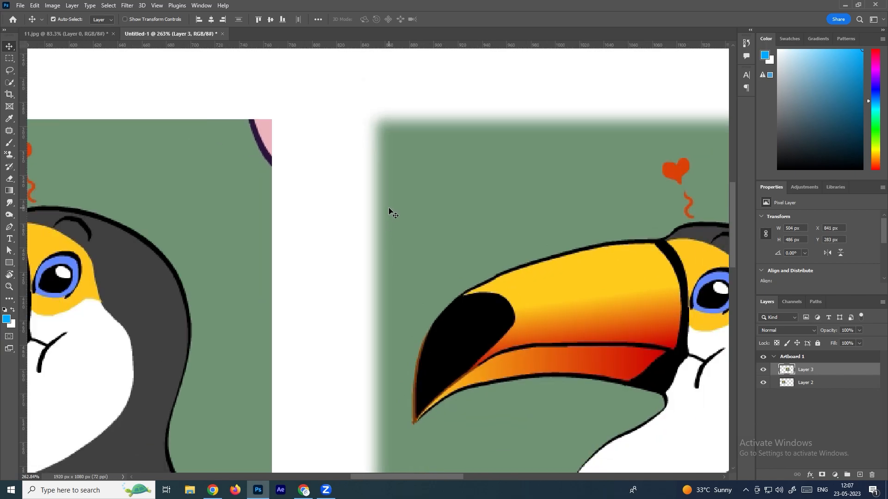
scroll(391, 212, "down", 6)
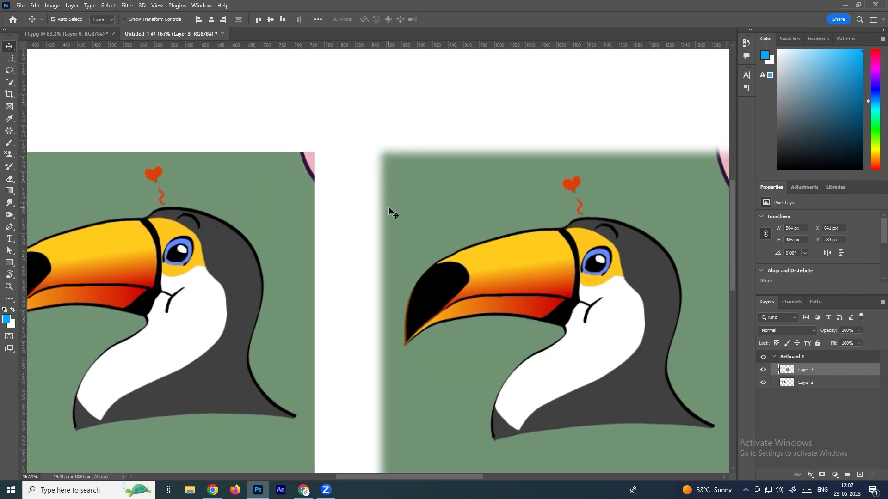
scroll(410, 222, "up", 1)
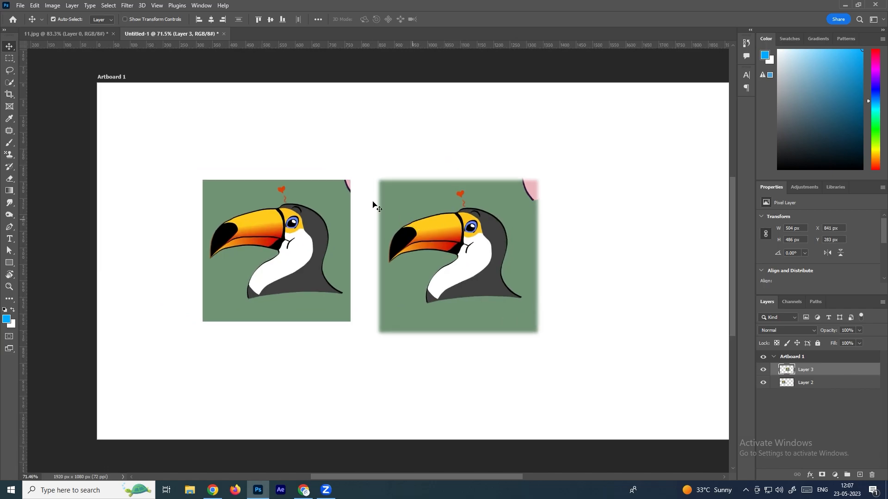
Step: Copy the toucan from 11.jpg with a 100 px feathered rectangular marquee and place it to the right of the other copies in Untitled-1
left_click(82, 34)
key("ctrl+d")
left_click(9, 58)
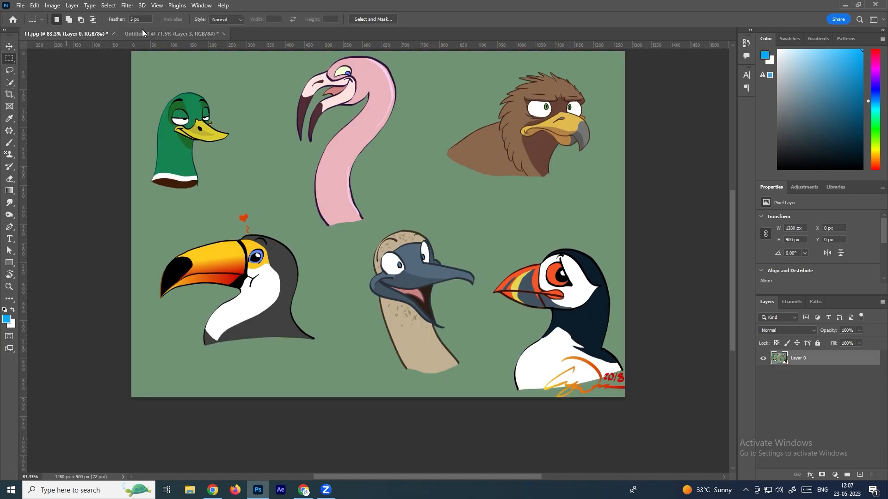
left_click(108, 19)
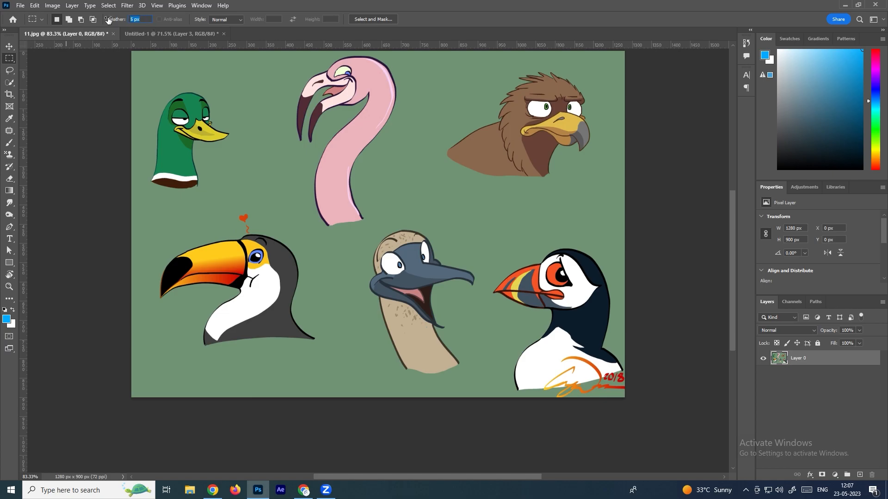
left_click_drag(159, 210, 334, 369)
key("ctrl+c")
key("ctrl+Tab")
key("ctrl+v")
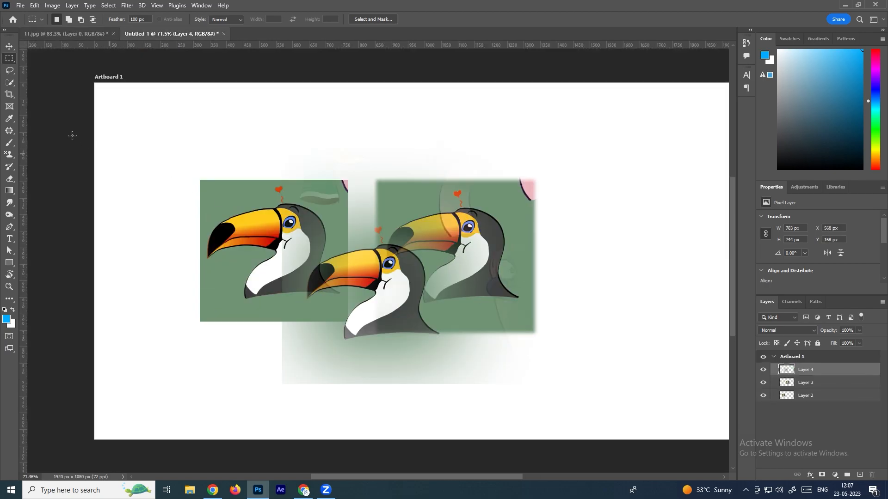
left_click(9, 46)
left_click_drag(383, 344, 615, 315)
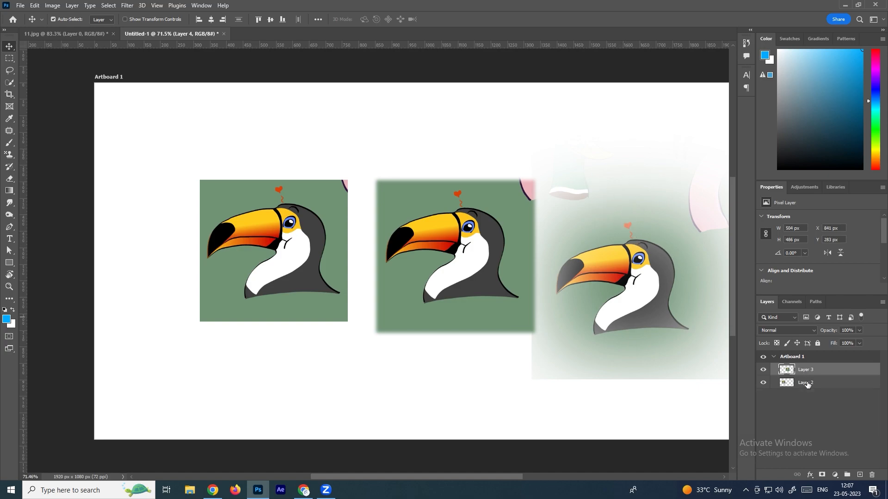
Step: Delete both feathered toucan layers from Untitled-1 and clear the selection in 11.jpg
key("Delete")
key("Delete")
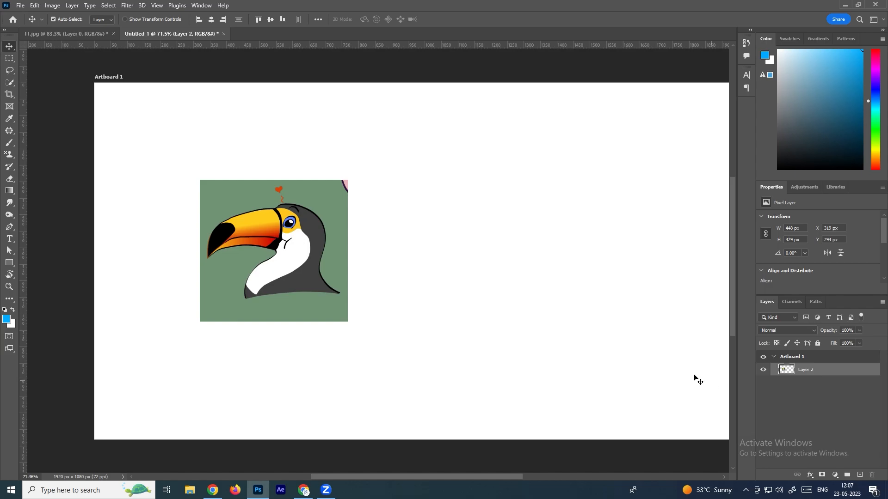
left_click(91, 35)
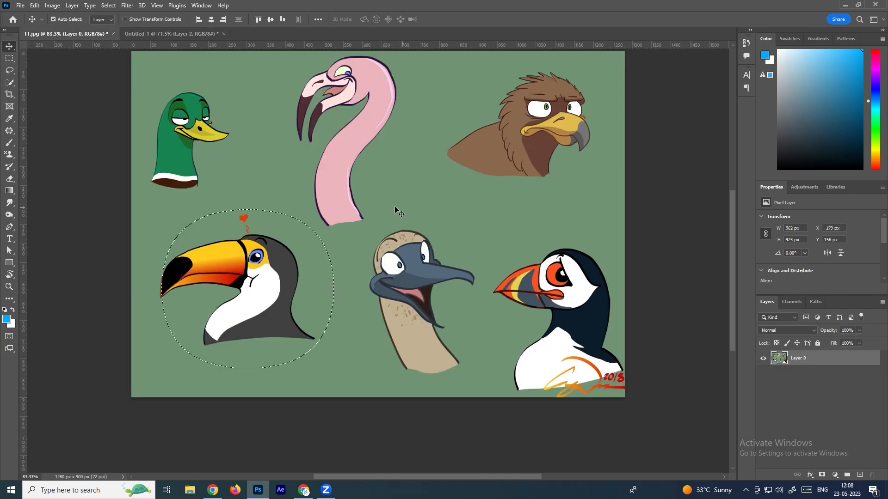
key("ctrl+d")
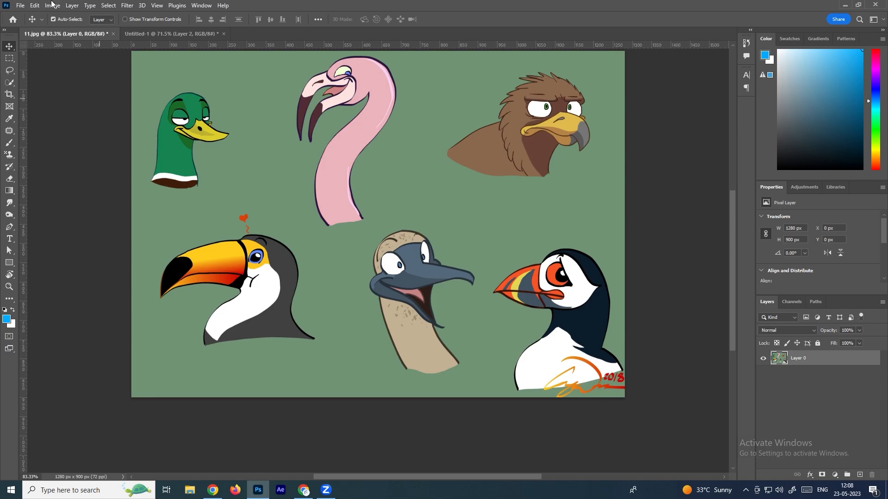
Step: Open the image baby.jpg as a new document
left_click(21, 6)
left_click(27, 27)
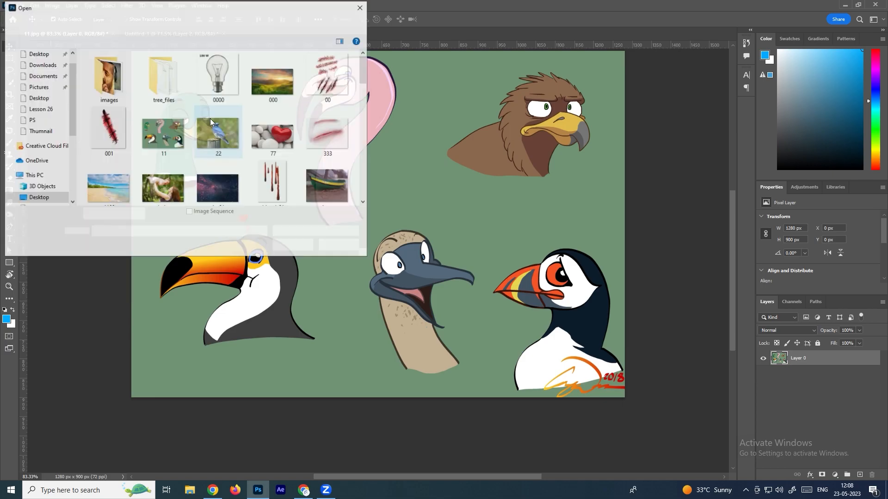
scroll(221, 117, "down", 1)
double_click(178, 179)
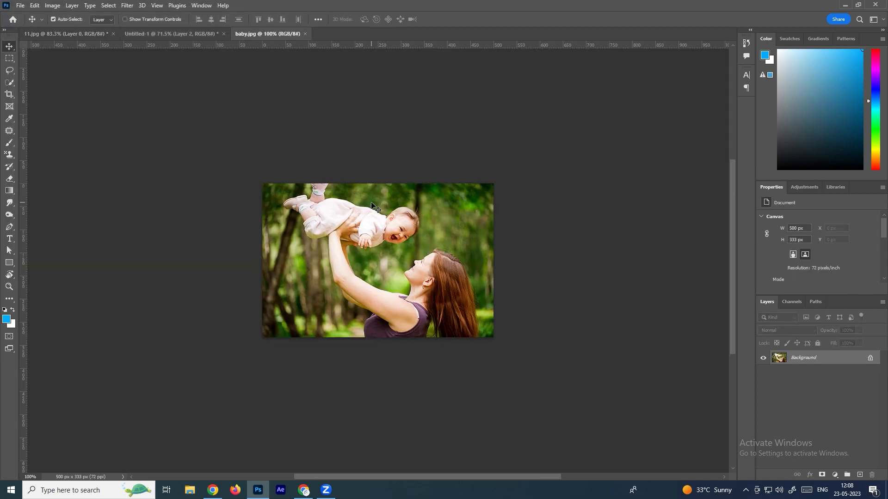
Step: With the Quick Selection tool active, select the woman and baby using Select Subject
scroll(324, 187, "up", 15)
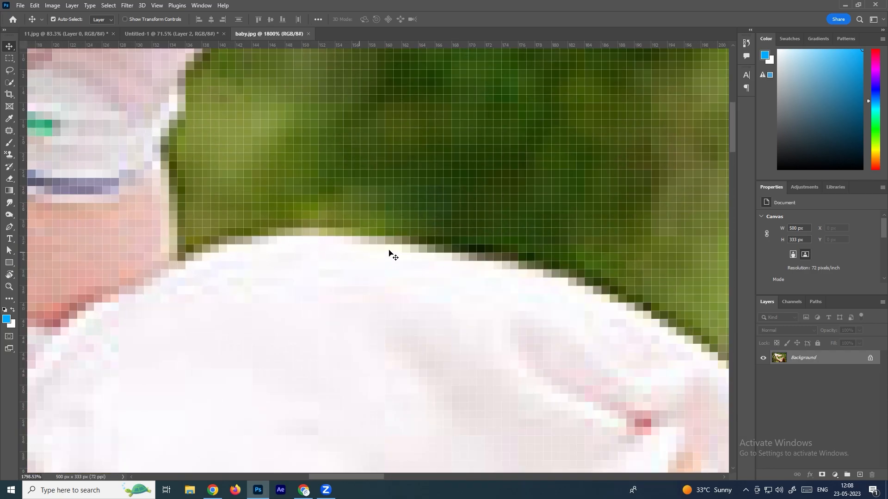
scroll(426, 245, "up", 1)
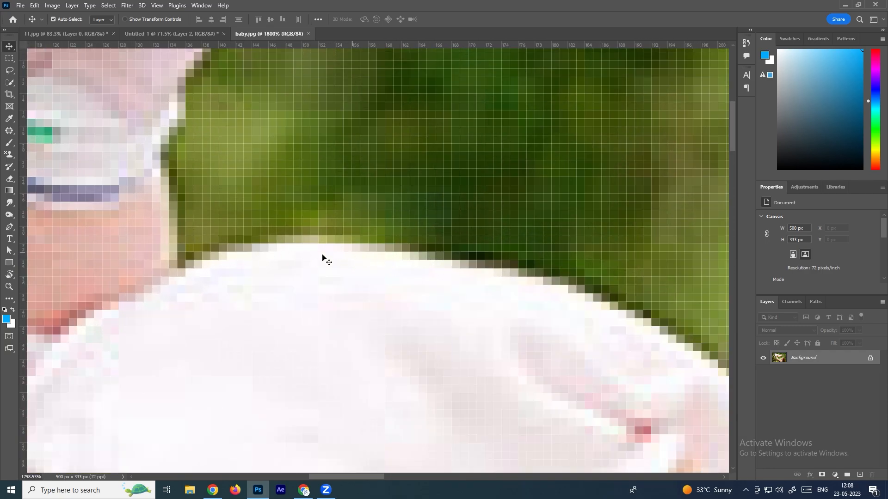
scroll(337, 257, "down", 5)
scroll(351, 213, "down", 10)
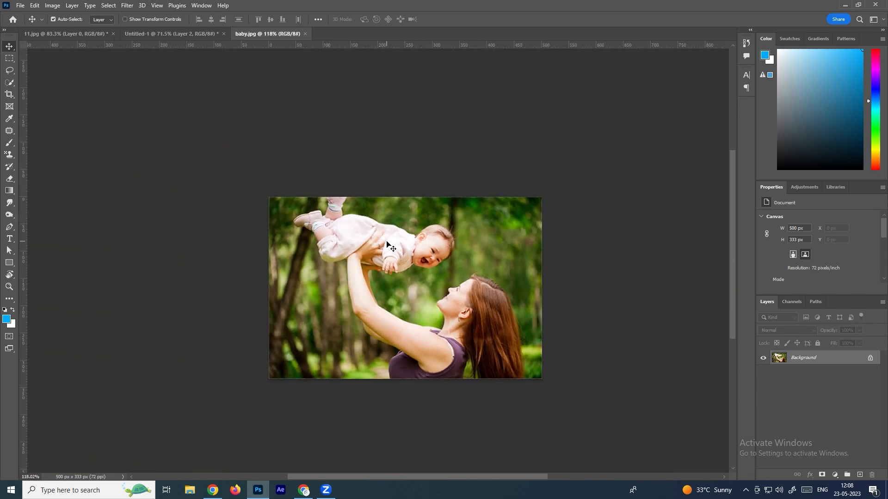
left_click(9, 83)
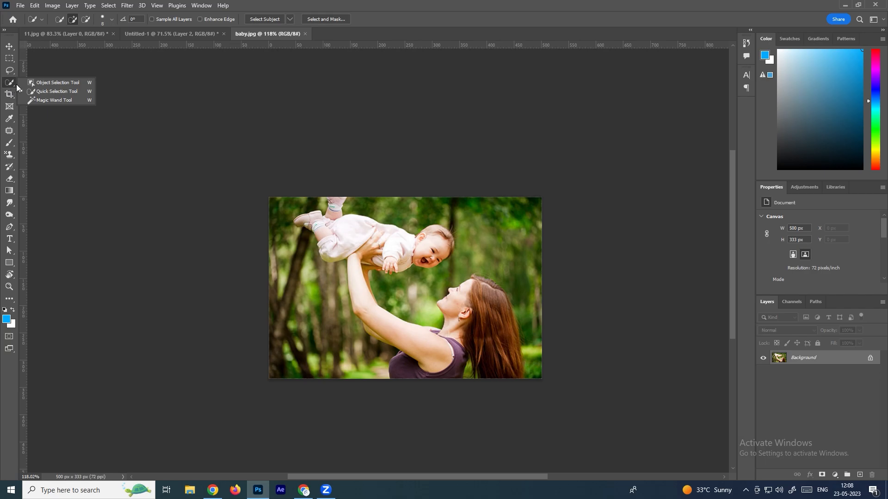
left_click(59, 91)
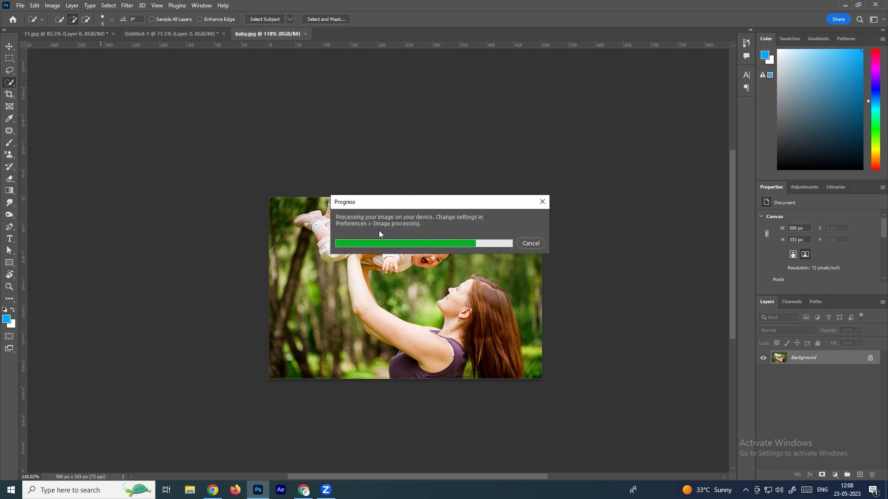
Step: Convert the Background into the editable layer Layer 0, delete everything outside the woman and baby, and deselect
double_click(815, 361)
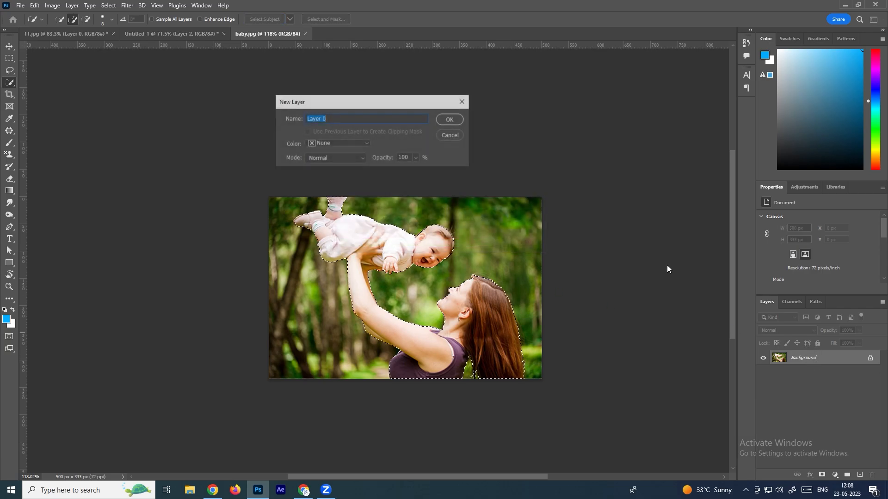
left_click(449, 119)
left_click(110, 6)
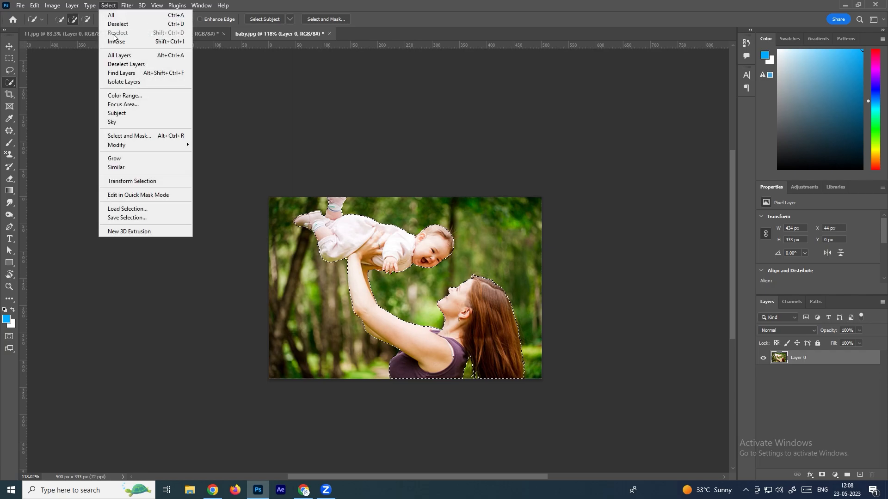
left_click(121, 45)
key("Delete")
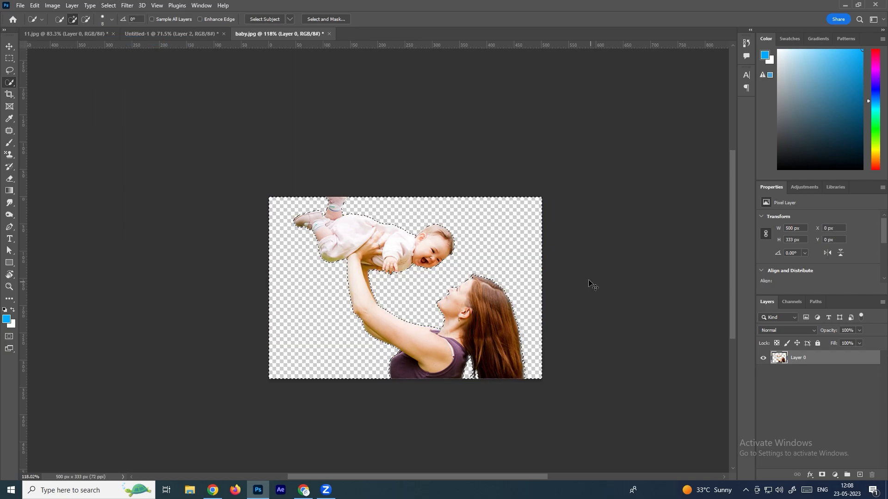
key("ctrl+d")
Step: Examine the cut-out edges along the baby's clothing and body up close for leftover background pixels
key("ctrl+f")
scroll(412, 211, "up", 1)
scroll(396, 218, "up", 6)
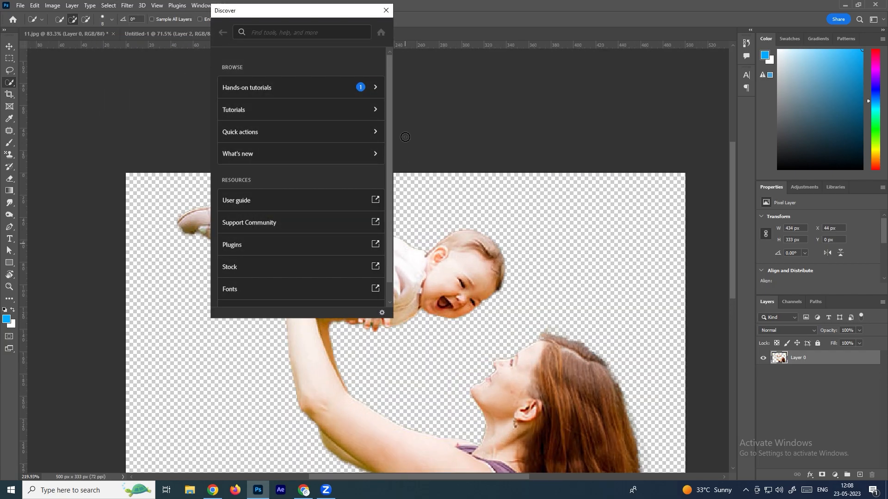
left_click(386, 11)
scroll(370, 235, "up", 10)
scroll(370, 236, "up", 8)
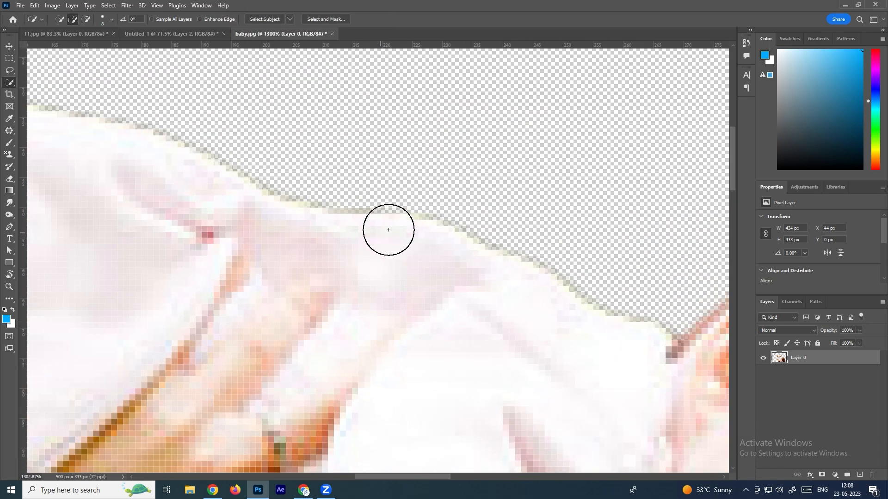
scroll(343, 210, "down", 4)
scroll(344, 211, "down", 5)
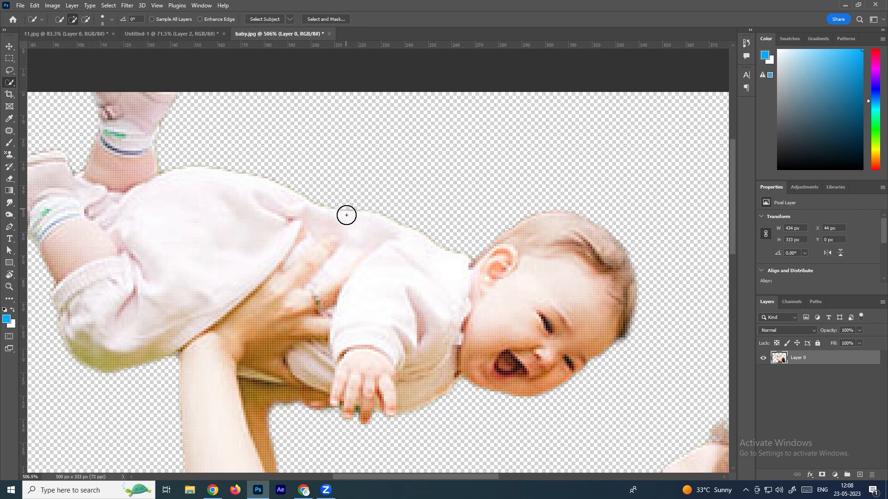
scroll(347, 212, "up", 5)
scroll(348, 217, "down", 3)
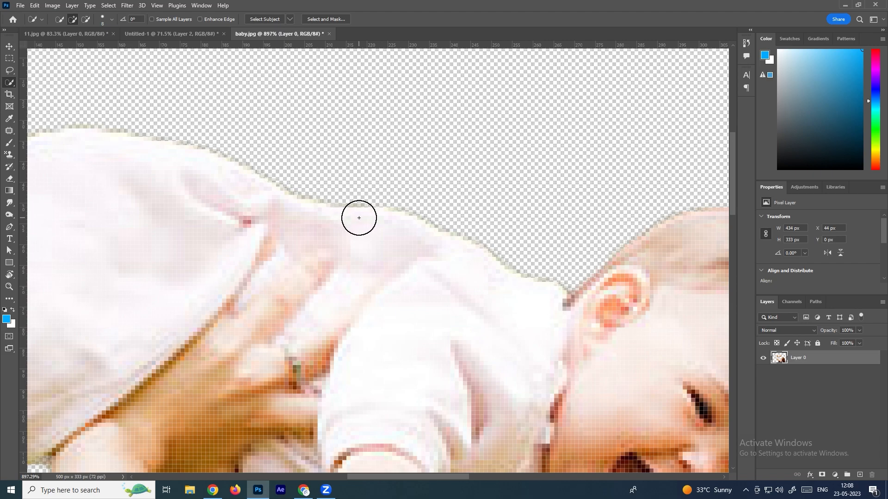
scroll(359, 215, "down", 4)
scroll(363, 217, "down", 3)
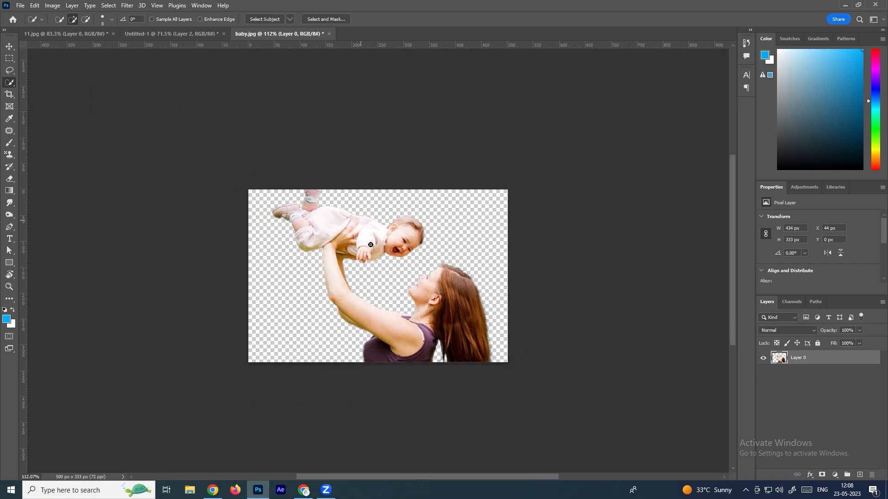
scroll(390, 231, "up", 1)
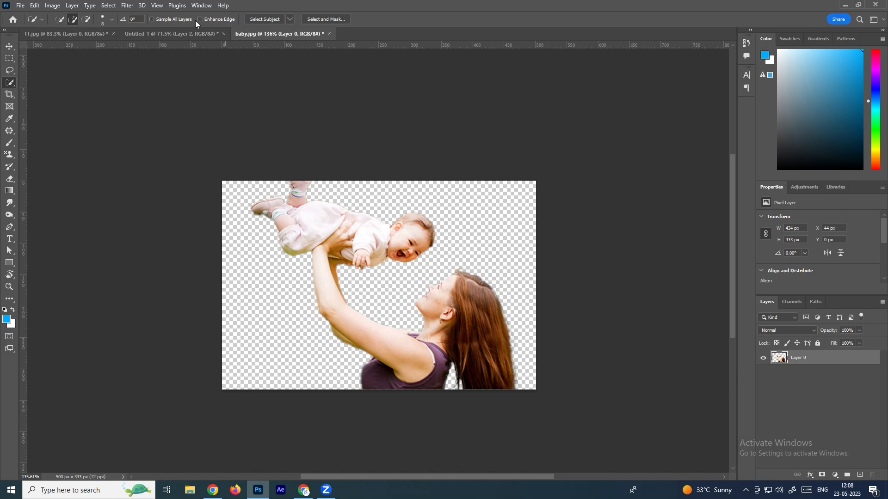
Step: Return to 11.jpg with the Rectangular Marquee tool and set its feather to 0 px
right_click(9, 72)
right_click(10, 84)
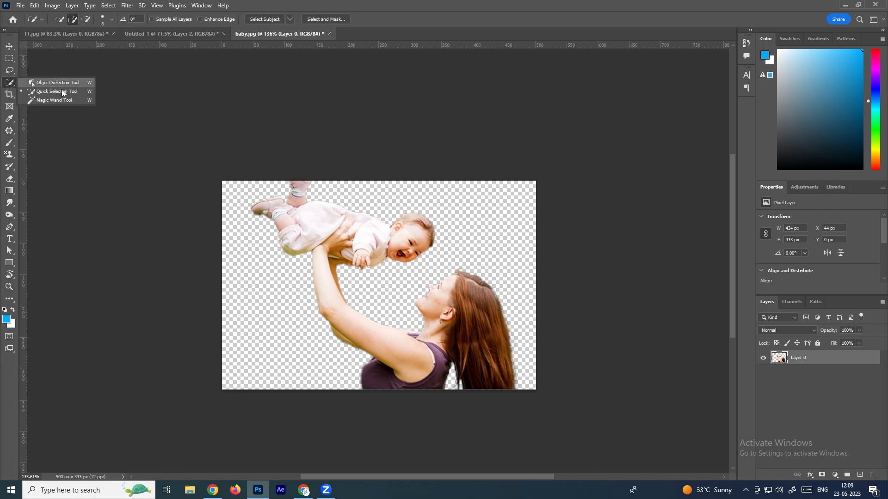
left_click(10, 58)
left_click(176, 34)
left_click(94, 39)
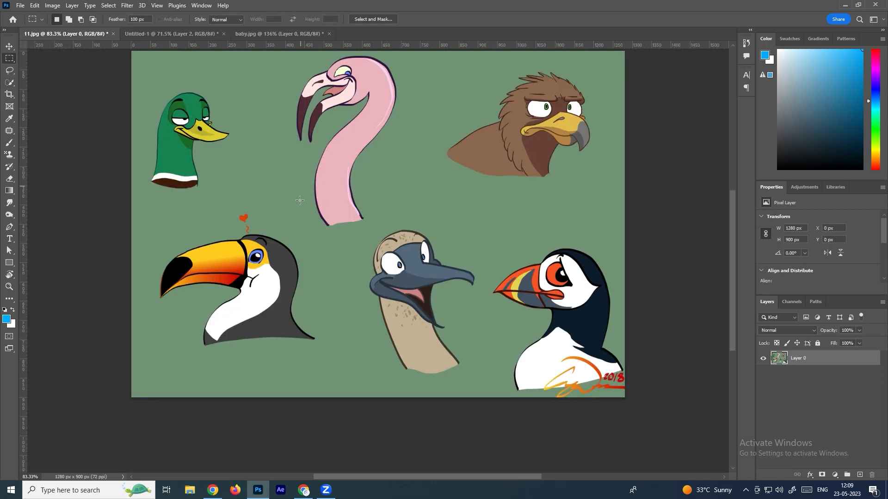
scroll(280, 190, "up", 2)
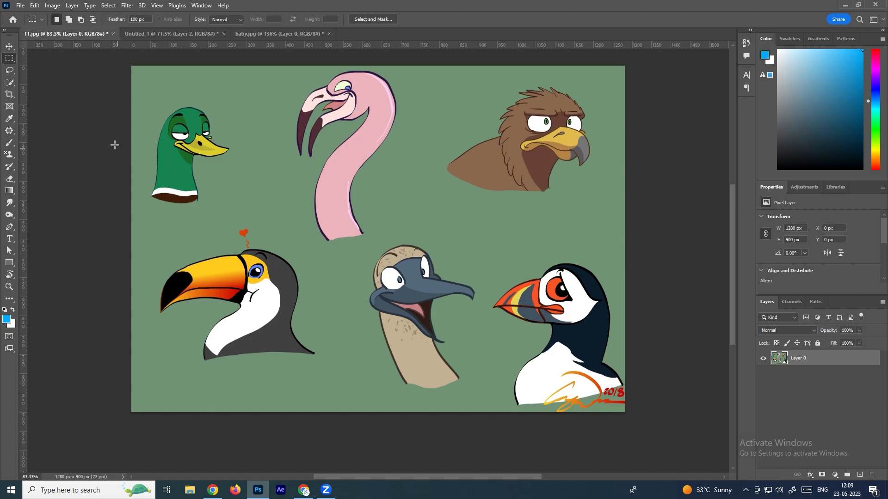
double_click(128, 19)
type("0")
Step: Select the toucan with an unfeathered rectangular marquee of about 477 x 470 px
left_click_drag(151, 217, 333, 381)
key("ctrl+d")
left_click_drag(144, 212, 328, 391)
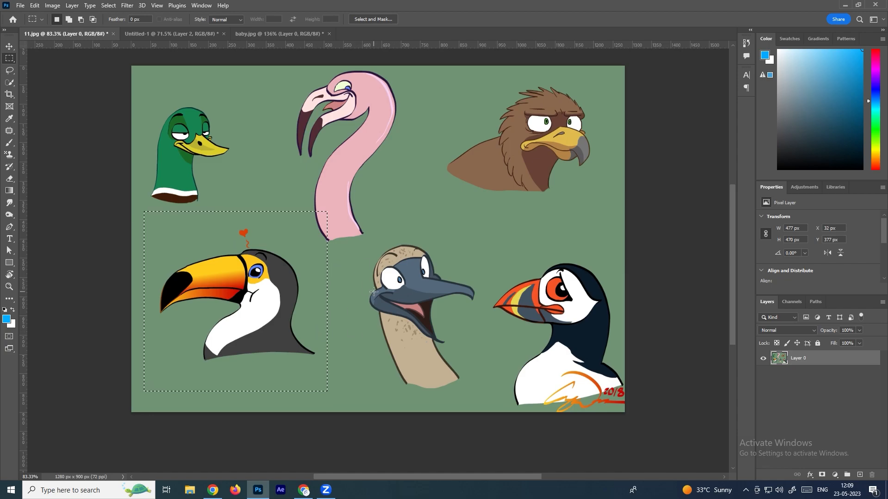
Step: Feather the toucan selection with a radius of 5 px and inspect its corner up close
key("shift+F6")
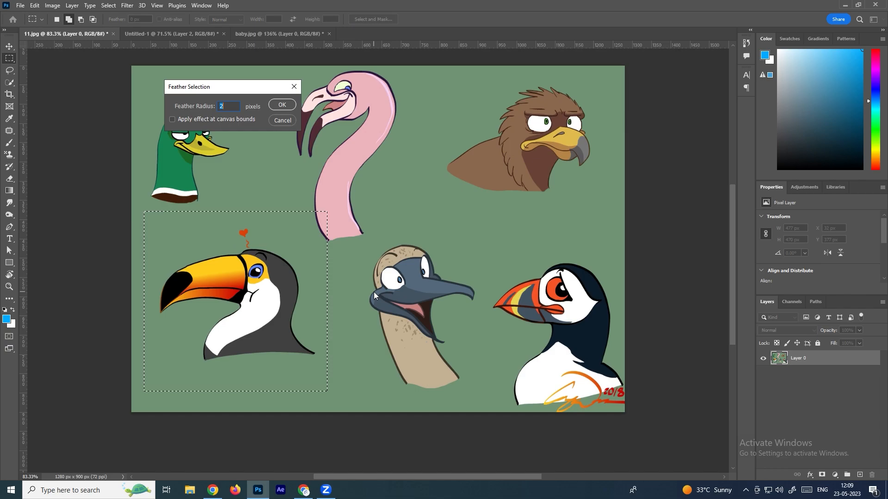
type("5")
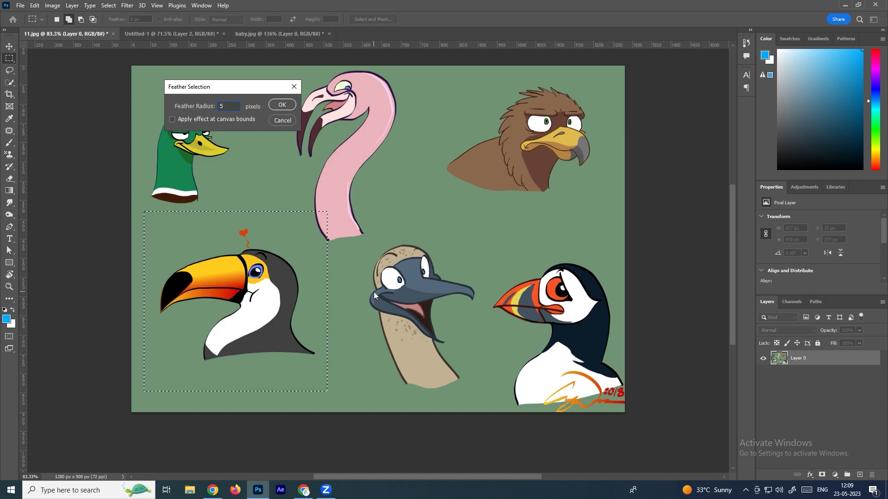
left_click(286, 106)
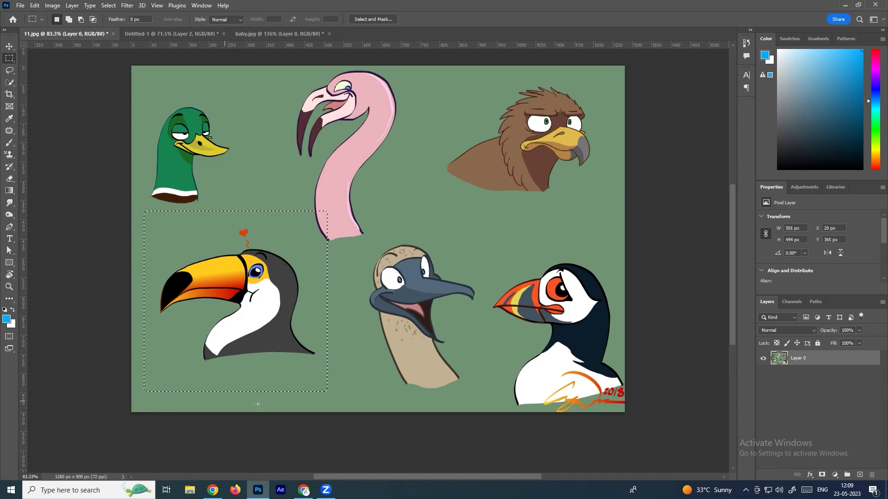
scroll(326, 211, "up", 8)
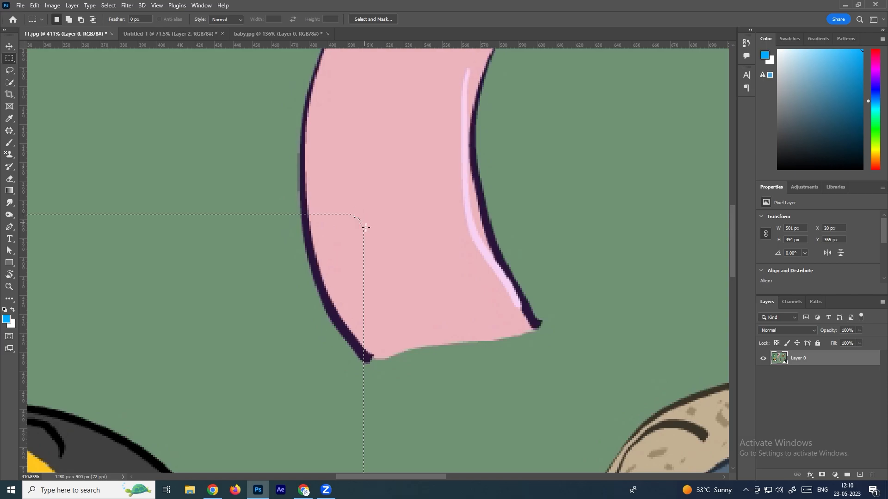
scroll(359, 217, "down", 6)
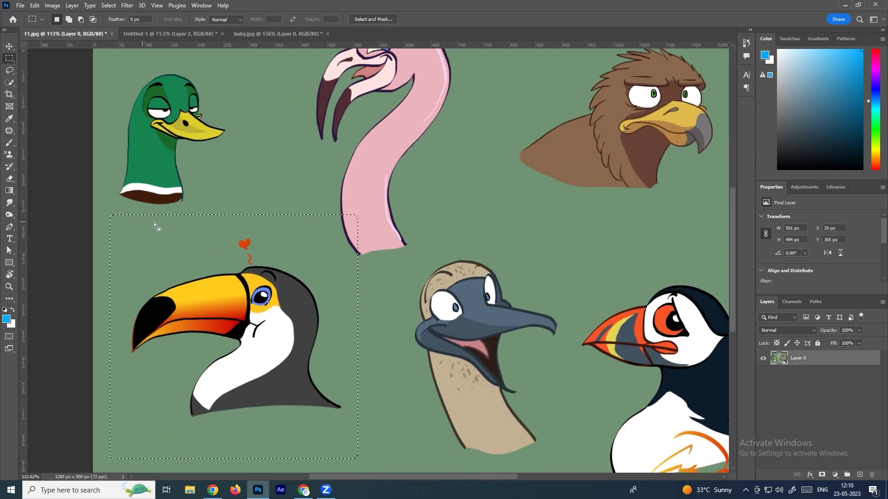
Step: Undo and restore the feather on the toucan selection to compare its corners with and without feathering
key("ctrl+z")
scroll(106, 215, "up", 6)
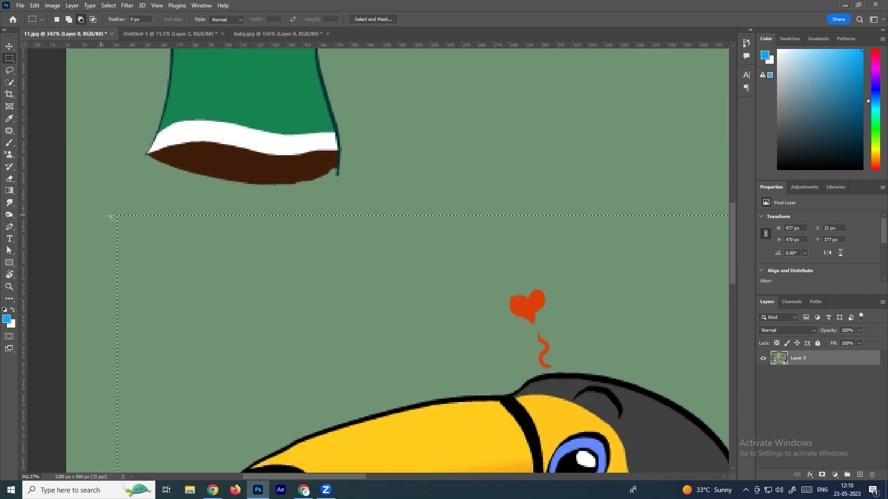
scroll(106, 216, "up", 2)
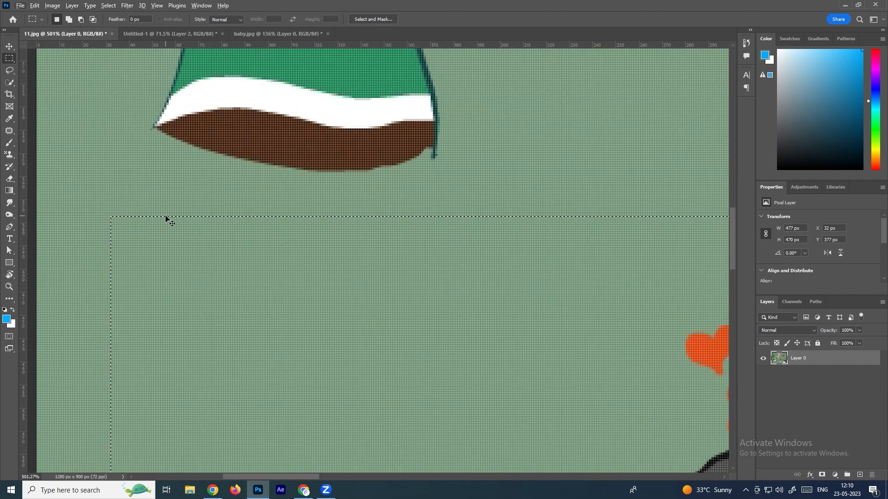
key("ctrl+shift+z")
scroll(134, 215, "down", 8)
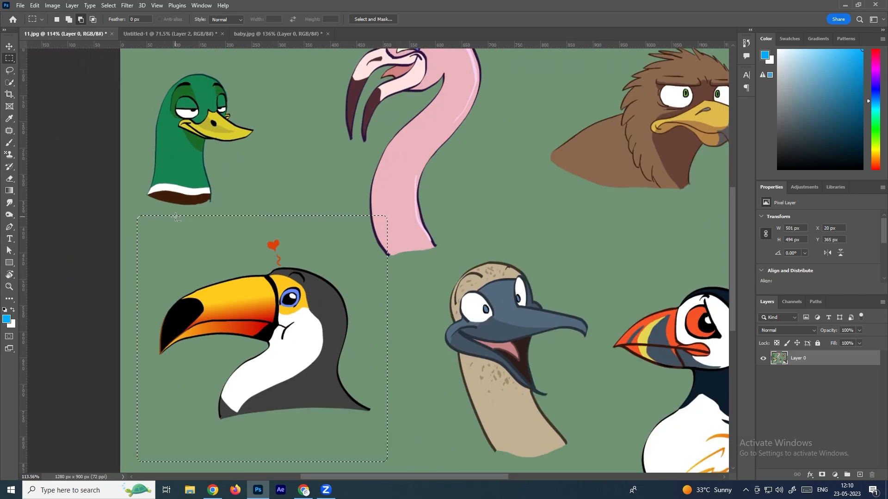
scroll(273, 235, "down", 2)
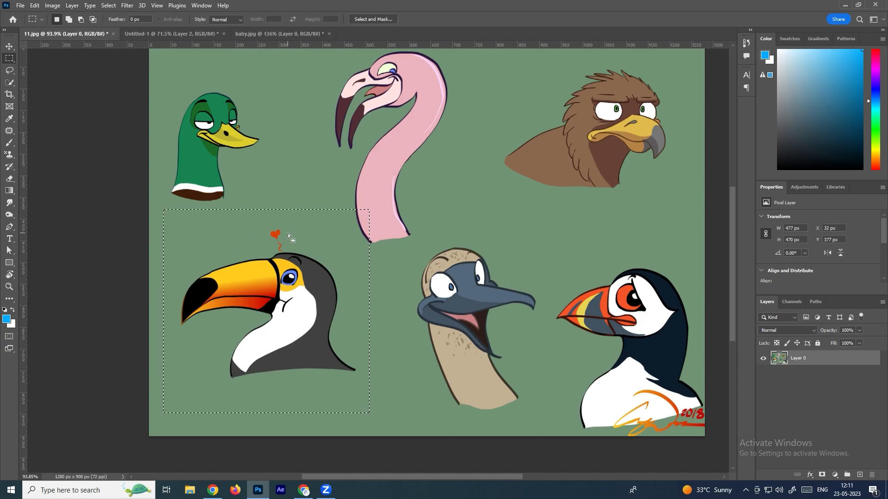
Step: Deselect the toucan and select it again with a rectangular marquee of about 491 x 431 px
left_click(288, 234)
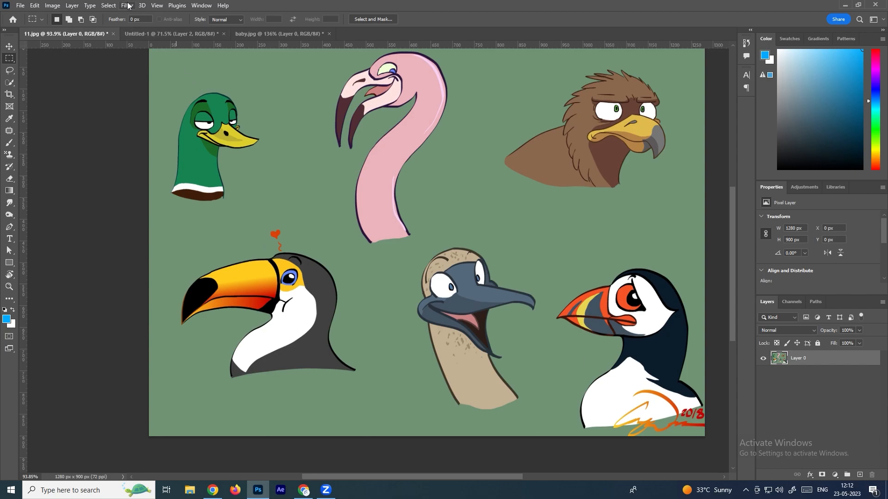
left_click(114, 6)
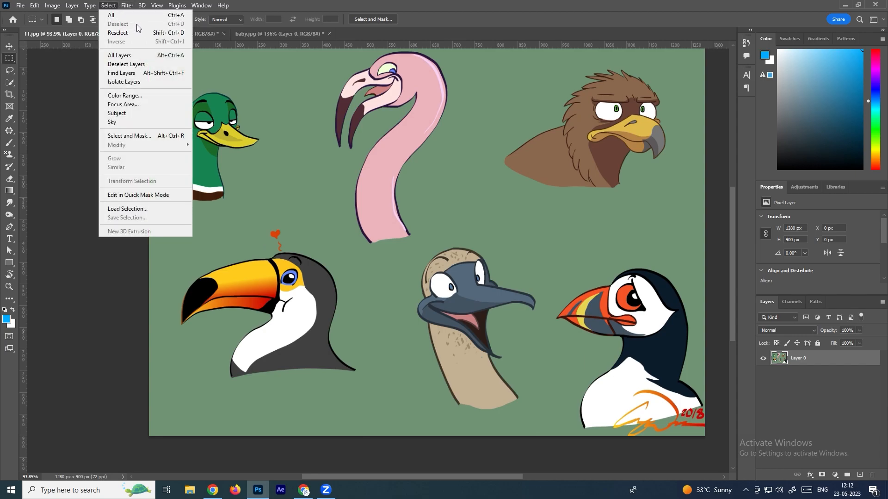
left_click(273, 238)
left_click_drag(162, 215, 374, 401)
Step: Deselect the toucan, bring its rectangular selection back with Reselect, and clear it again
left_click(109, 6)
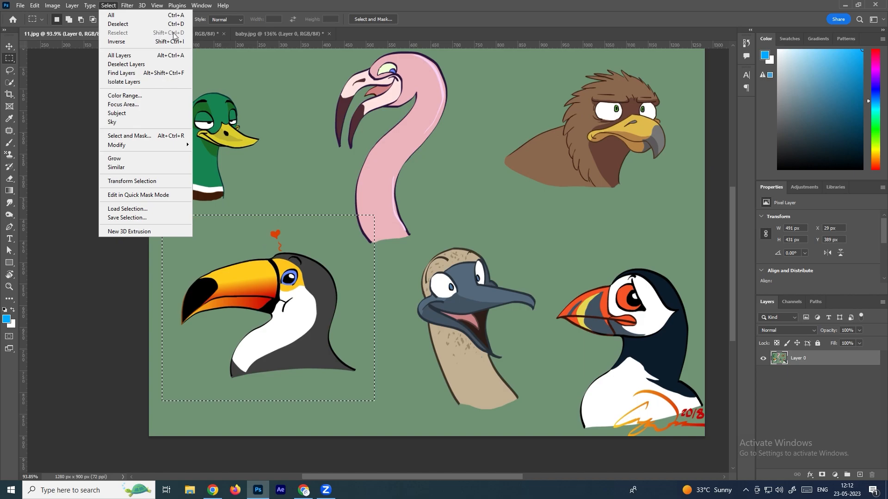
left_click(373, 4)
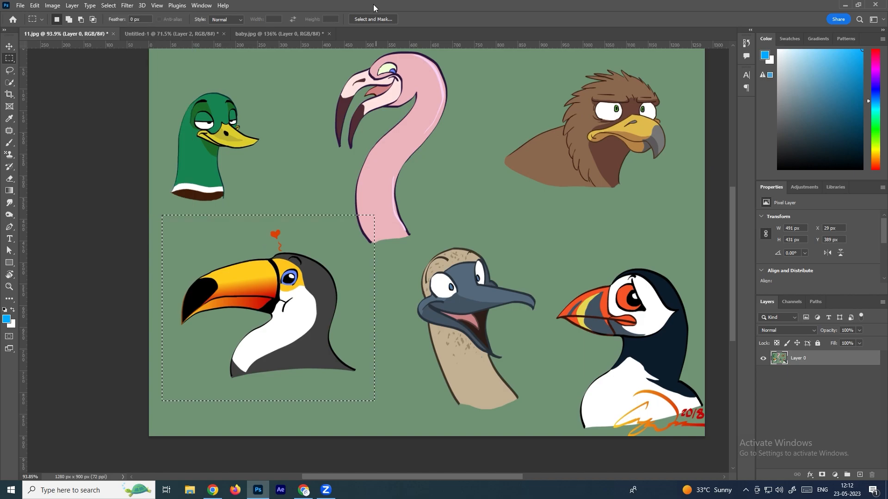
left_click(354, 199)
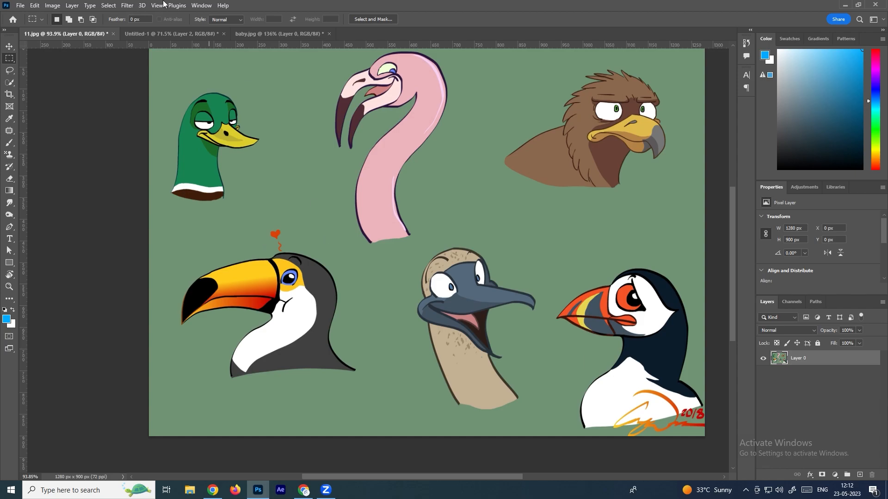
left_click(108, 5)
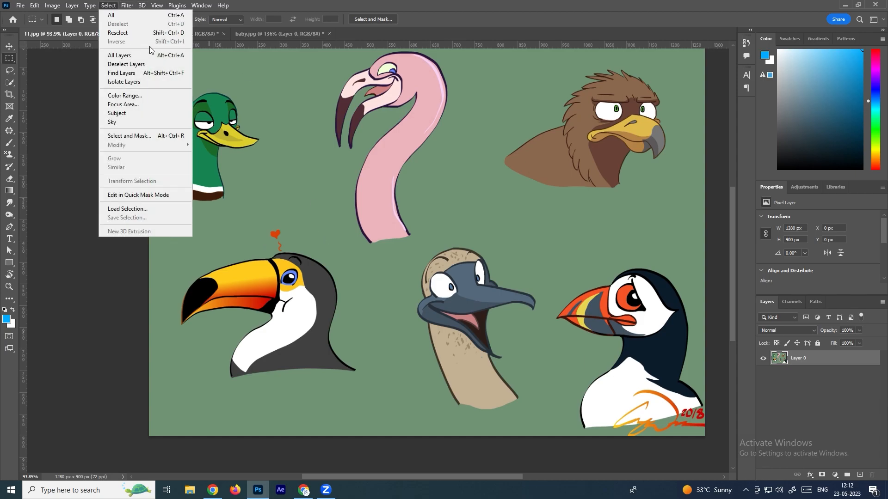
left_click(121, 34)
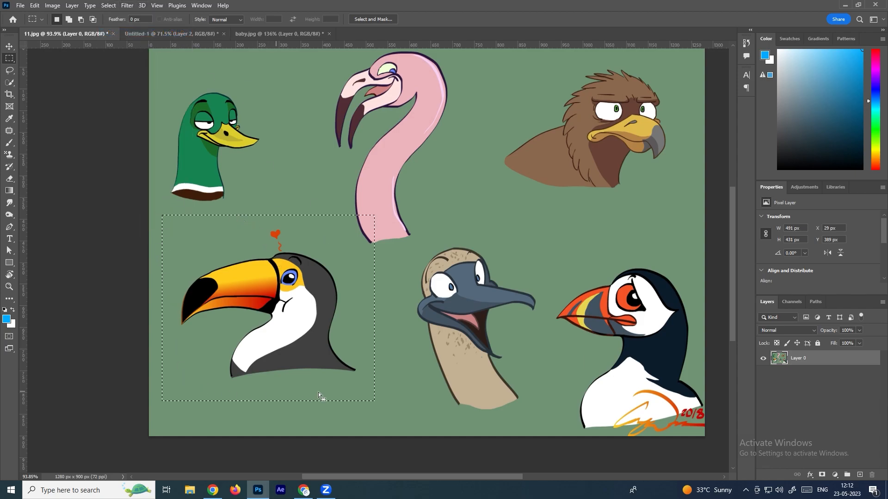
left_click(359, 326)
Step: Draw a free rectangular selection across the middle of the birds using the Rectangular Marquee in Normal style, and deselect it
right_click(9, 58)
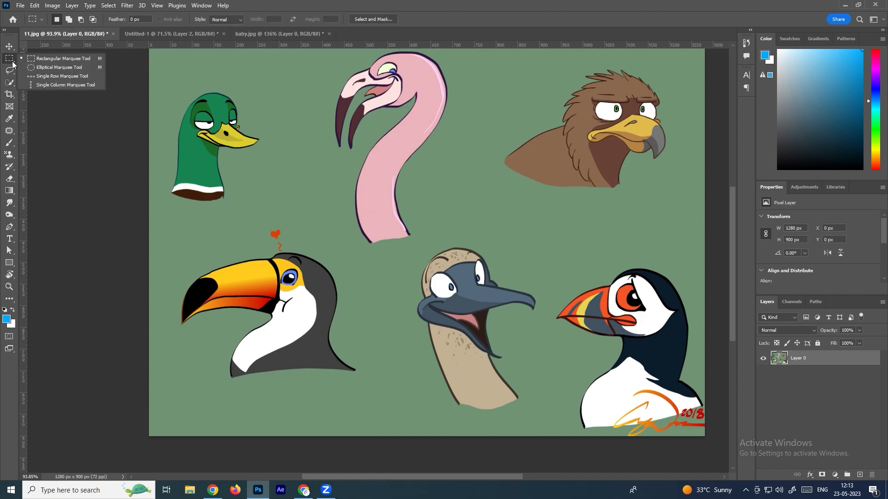
left_click(75, 58)
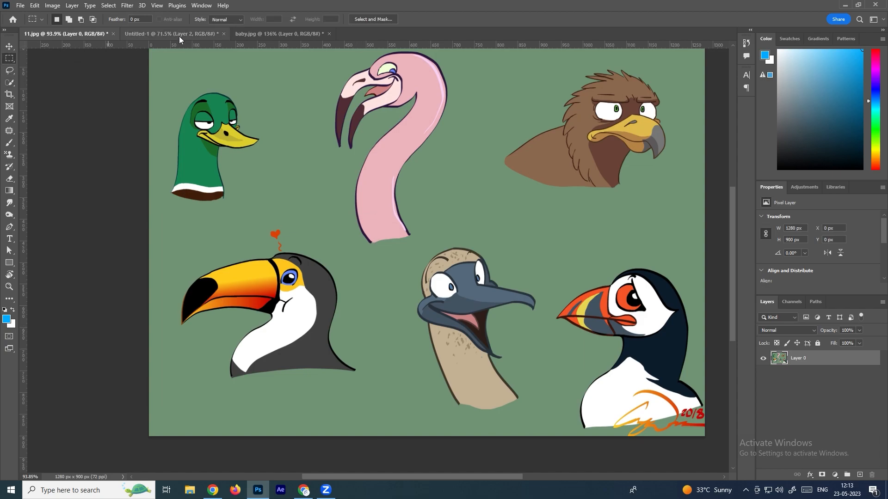
left_click(226, 19)
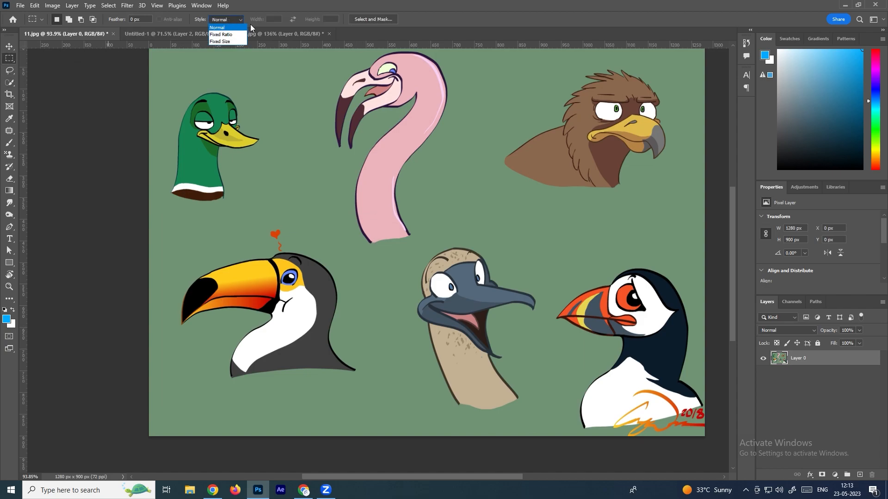
left_click(224, 28)
left_click_drag(226, 119, 581, 327)
left_click(578, 327)
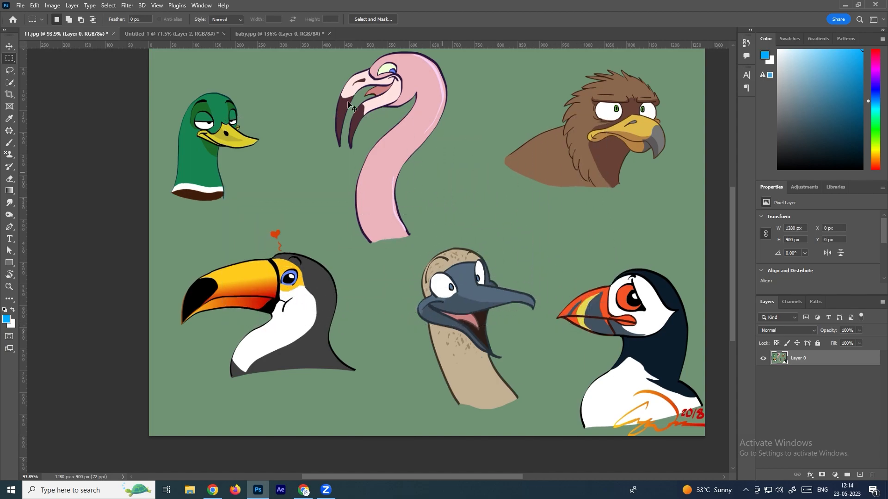
Step: Set the marquee style to Fixed Ratio at 16:9, draw selections between the flamingo and the puffin, and deselect
left_click(226, 20)
left_click(222, 35)
left_click_drag(323, 149, 592, 245)
left_click_drag(635, 260, 556, 210)
key("ctrl+d")
Step: Draw a 16:9 selection of about 559 x 314 px over the flamingo's neck and deselect it
left_click_drag(281, 179, 524, 303)
left_click(445, 252)
key("ctrl+z")
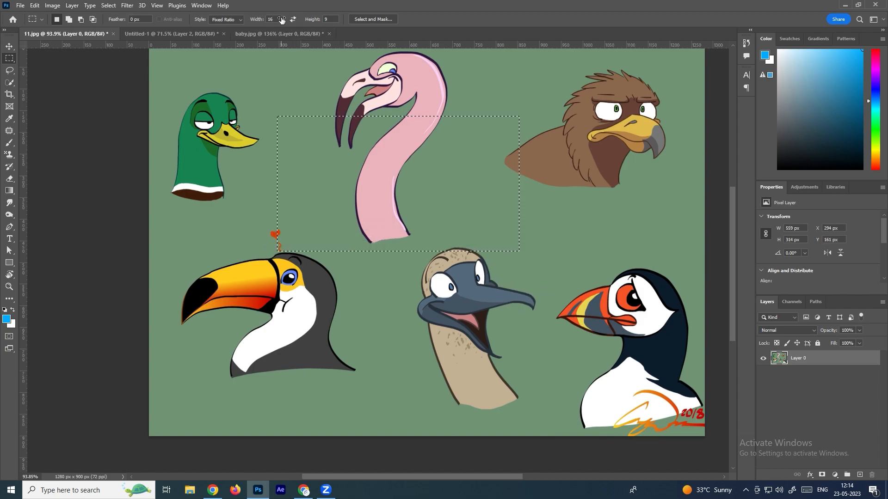
left_click(376, 137)
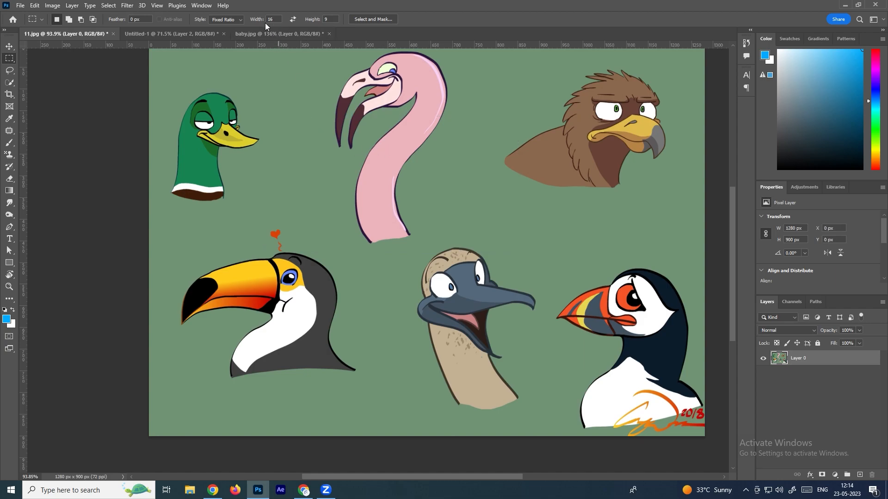
Step: Set the marquee style to Fixed Size and place 300 x 500 px selections over the toucan and between the birds
left_click(229, 40)
left_click_drag(330, 74, 240, 141)
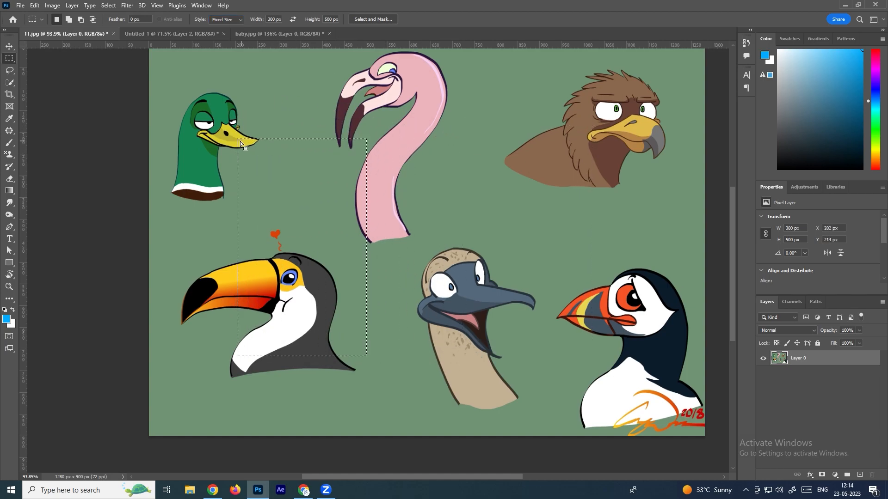
left_click_drag(483, 122, 433, 115)
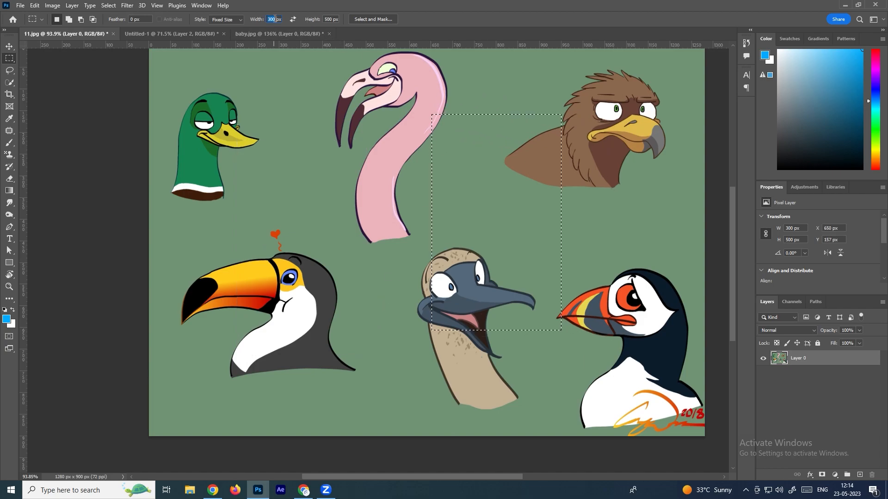
Step: Set the fixed marquee size to 400 x 800 px, place the selection between the duck and the flamingo, and deselect it
type("4")
key("Tab")
type("800")
mouse_move(248, 116)
left_mouse_down()
mouse_move(237, 115)
mouse_move(261, 111)
left_mouse_up()
scroll(321, 136, "down", 4)
scroll(321, 136, "up", 1)
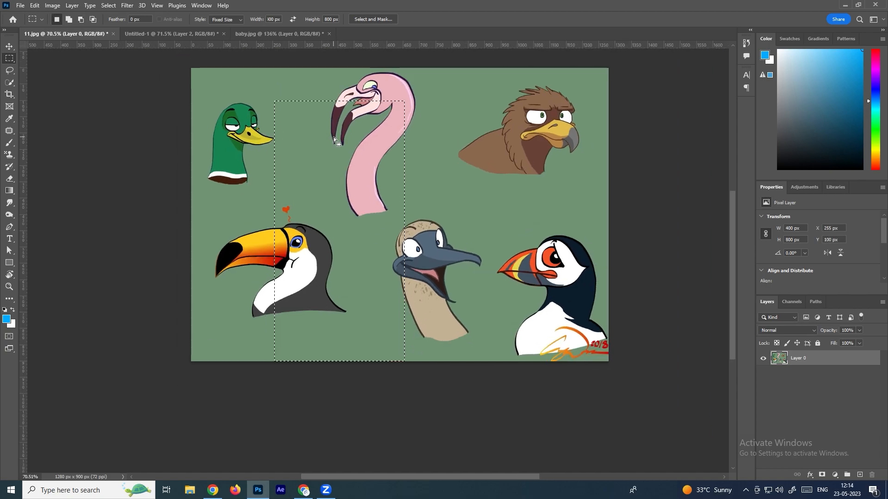
key("ctrl+d")
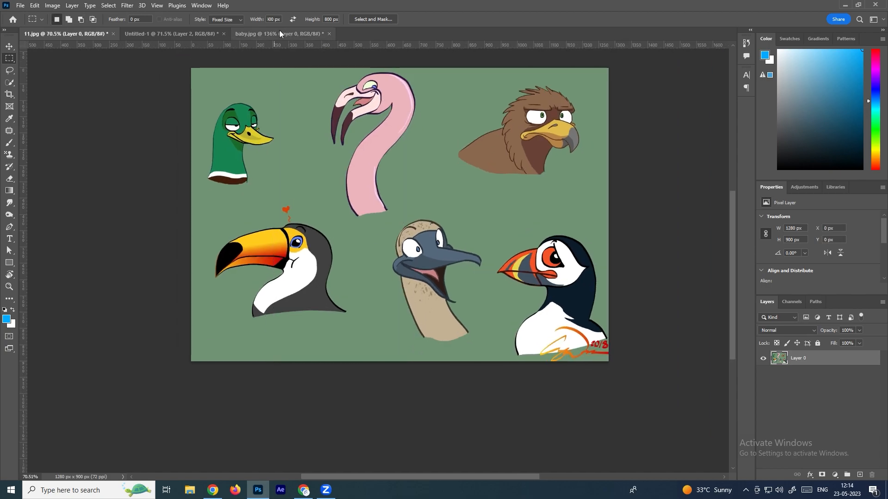
Step: Return the Rectangular Marquee to Normal style, draw a free rectangle across the middle of the image, and deselect it
right_click(9, 59)
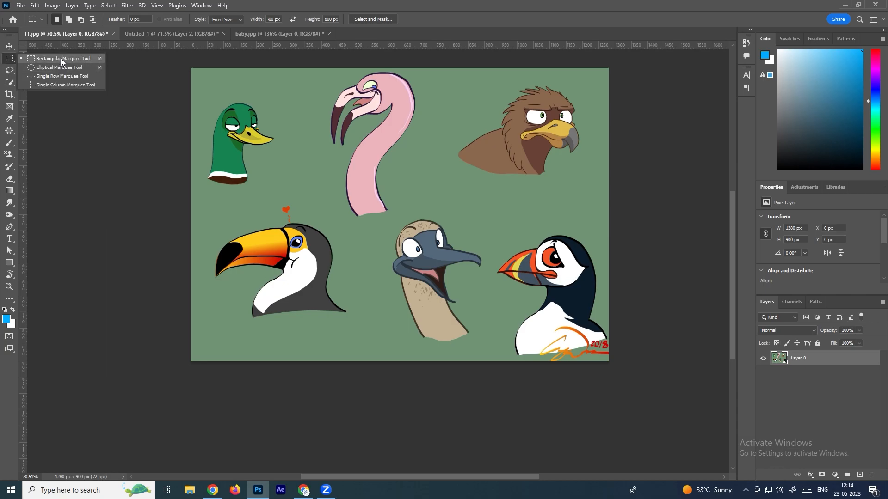
left_click(64, 58)
left_click(210, 19)
left_click(228, 27)
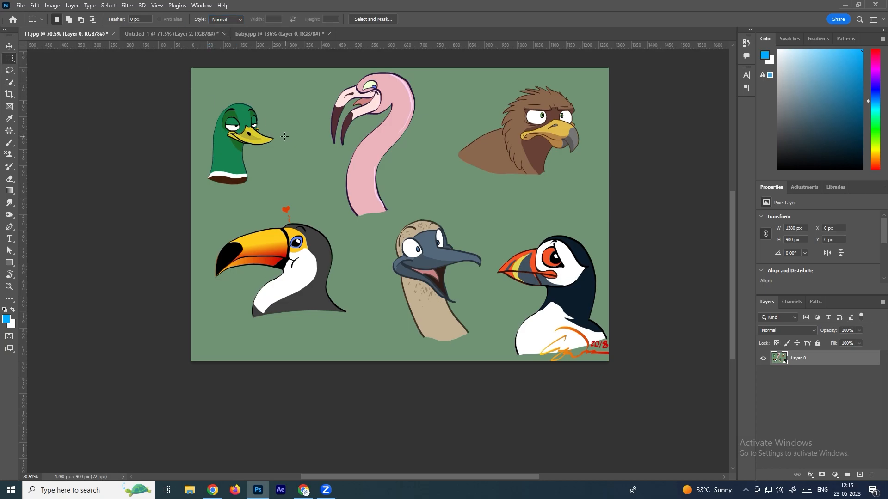
left_click_drag(280, 135, 502, 264)
key("ctrl+d")
Step: Draw a circular selection about 447 px wide and a free ellipse with the Elliptical Marquee tool in Normal style, and deselect
right_click(10, 59)
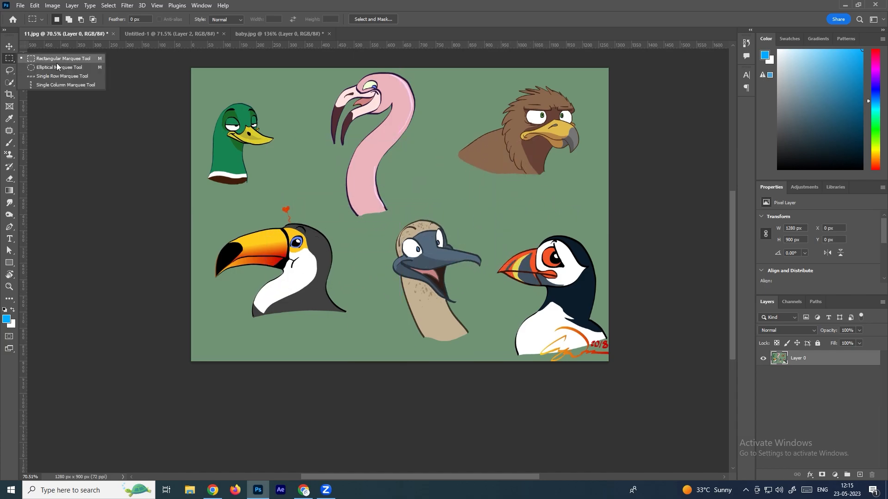
left_click(50, 69)
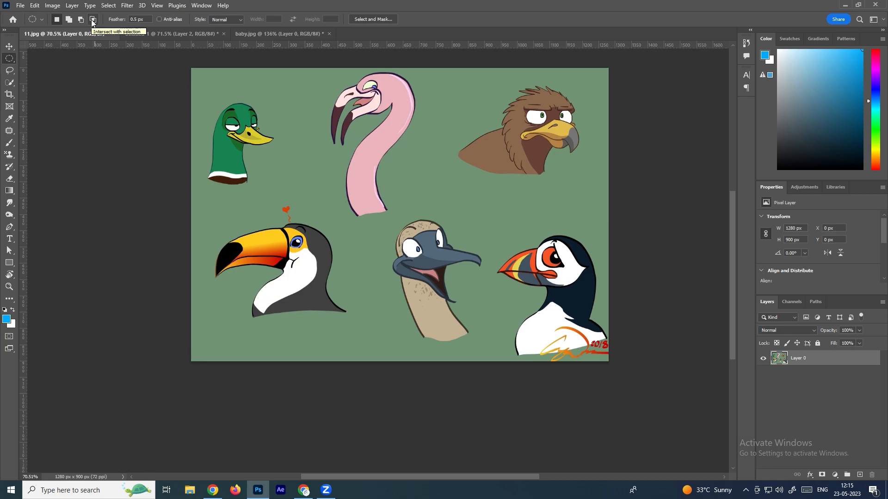
left_click(227, 19)
left_click(228, 20)
left_click_drag(301, 152, 471, 294)
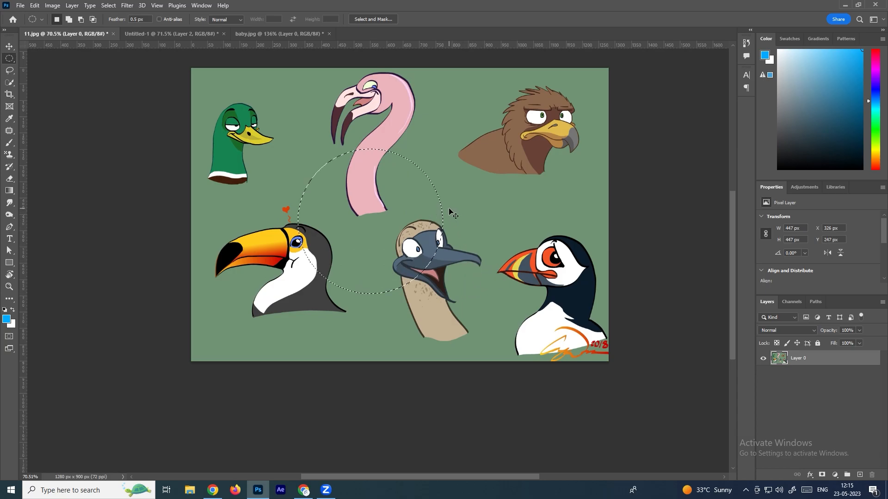
left_click_drag(333, 159, 480, 229)
left_click(490, 214)
Step: Select a single 1 px row just below the image's top edge with the Single Row Marquee tool
right_click(12, 61)
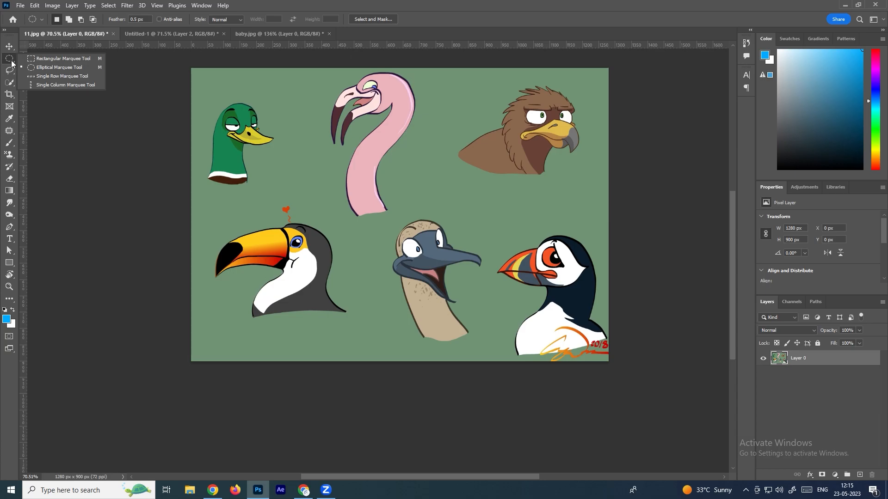
left_click(54, 77)
scroll(256, 86, "up", 5)
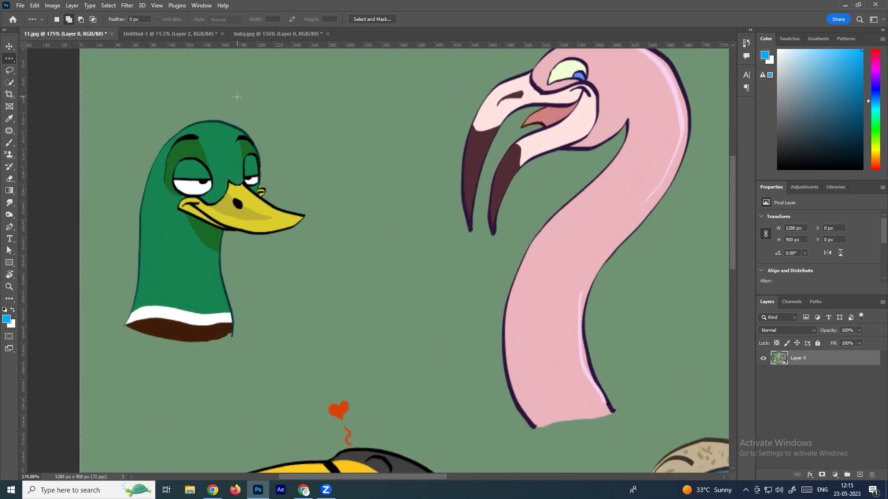
scroll(277, 185, "down", 2)
scroll(240, 157, "up", 8)
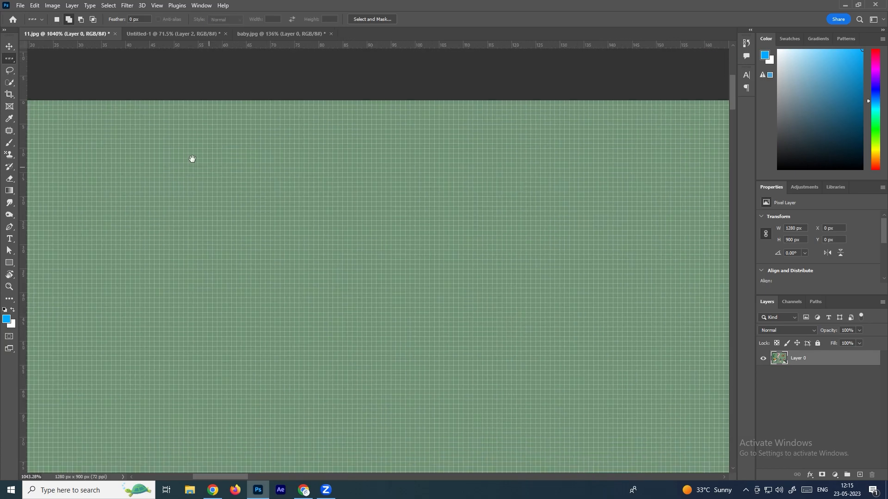
scroll(343, 263, "up", 3)
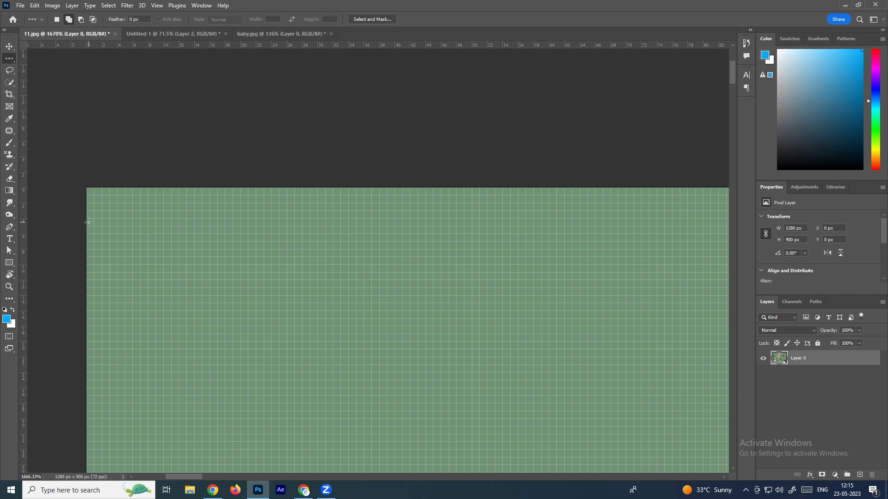
left_click(95, 222)
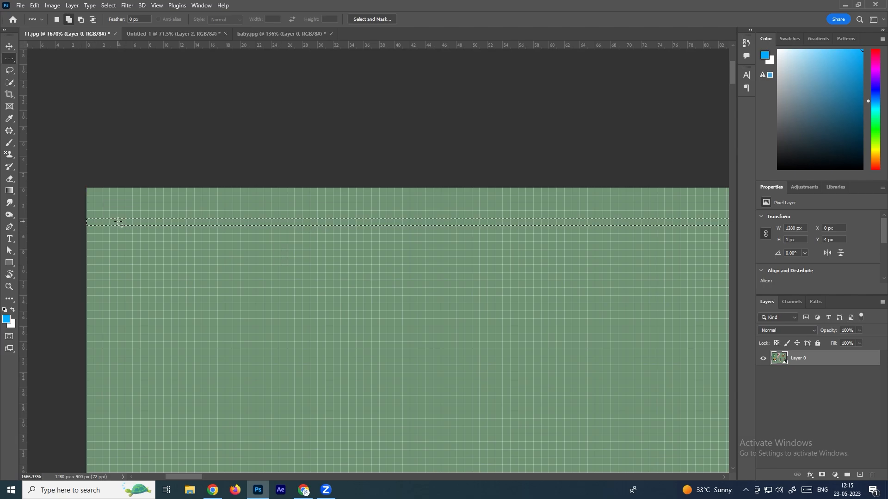
Step: Add two more single rows directly above the selected row, and deselect
scroll(368, 222, "down", 8)
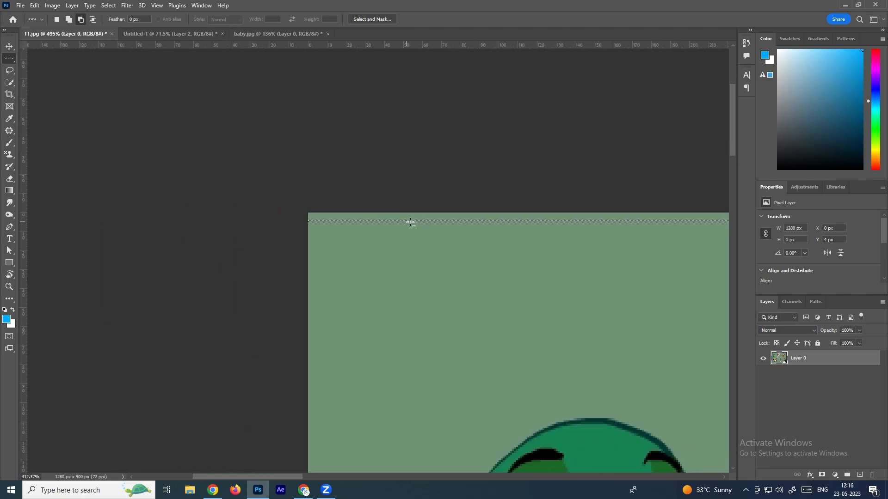
scroll(114, 230, "up", 3)
scroll(115, 230, "up", 5)
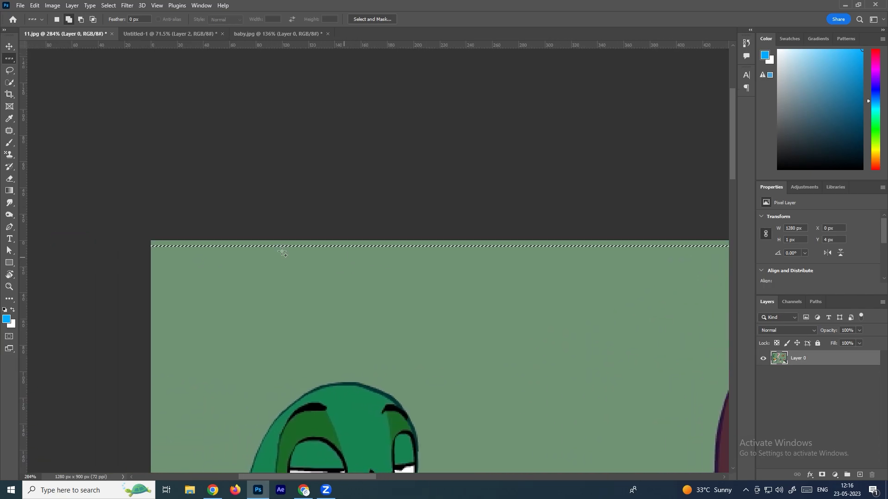
scroll(131, 228, "up", 5)
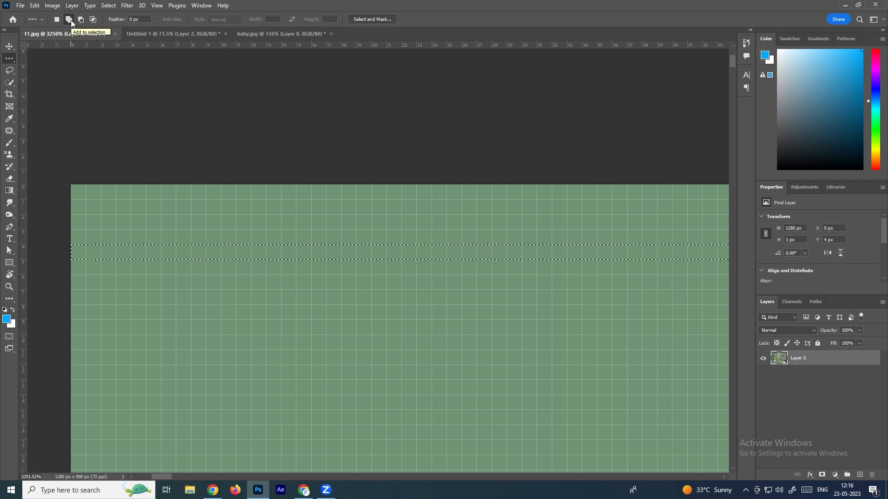
left_click(155, 238)
left_click(157, 224)
key("ctrl+d")
Step: Build a 4 px wide vertical strip near the image's left edge by adding adjacent columns with the Single Column Marquee tool
right_click(9, 59)
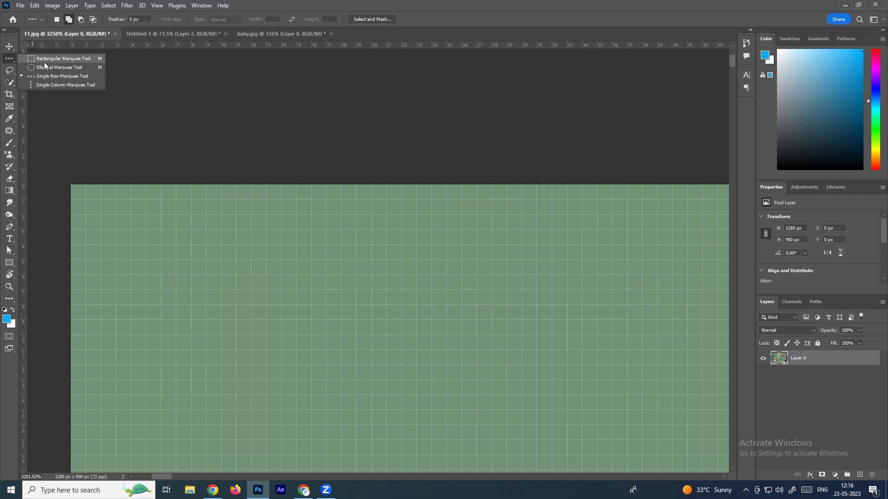
left_click(62, 85)
left_click(94, 200)
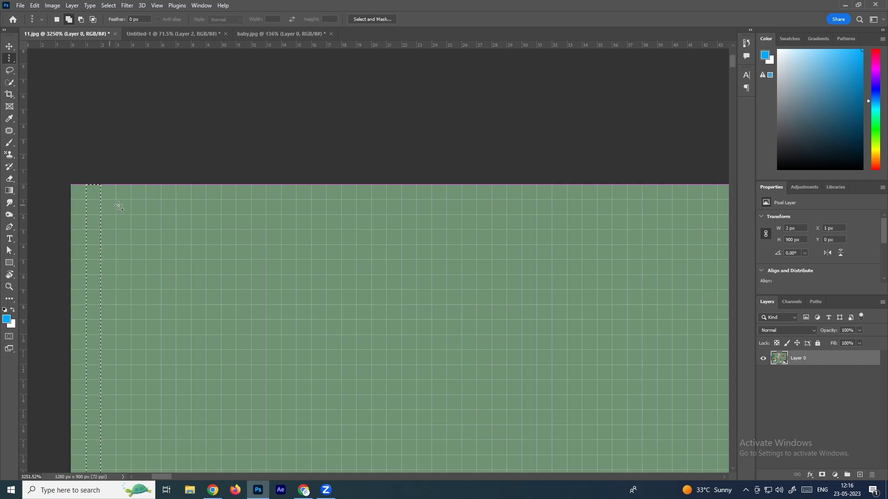
left_click(124, 206)
left_click(138, 206)
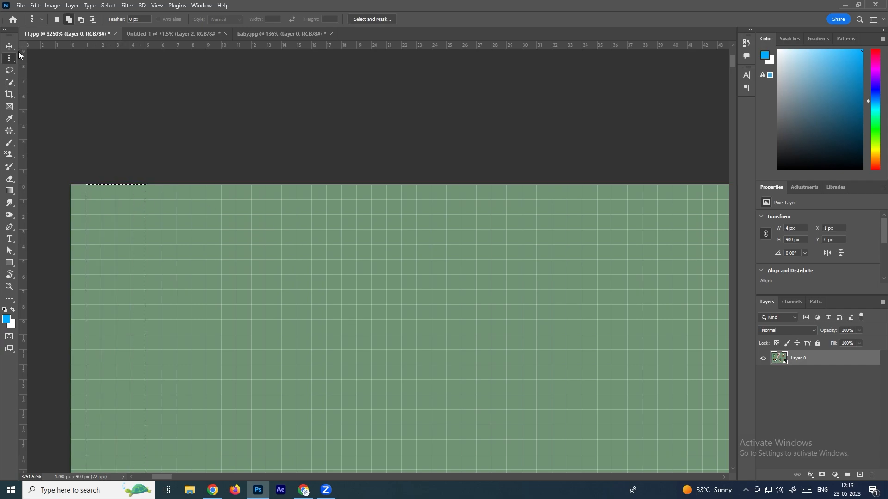
Step: Add three adjacent rows crossing the vertical strip near its upper end with the Single Row Marquee tool, and deselect
right_click(9, 59)
left_click(71, 78)
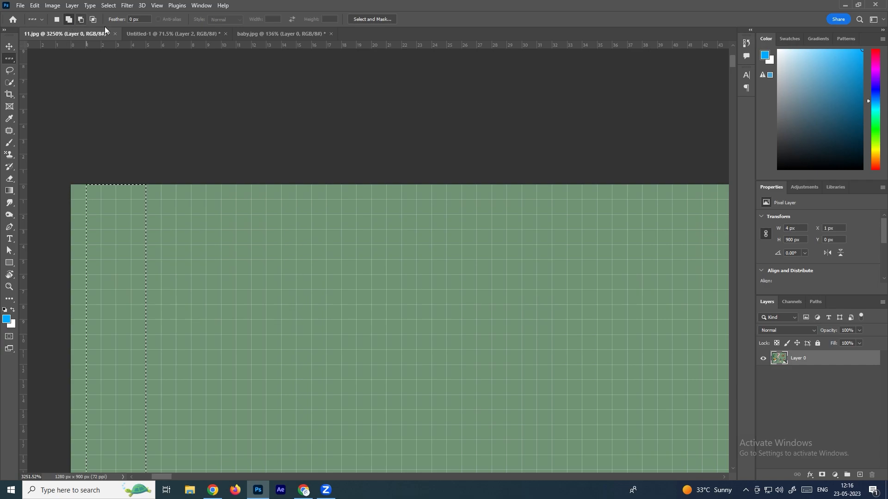
left_click(109, 205)
left_click(121, 222)
left_click(116, 237)
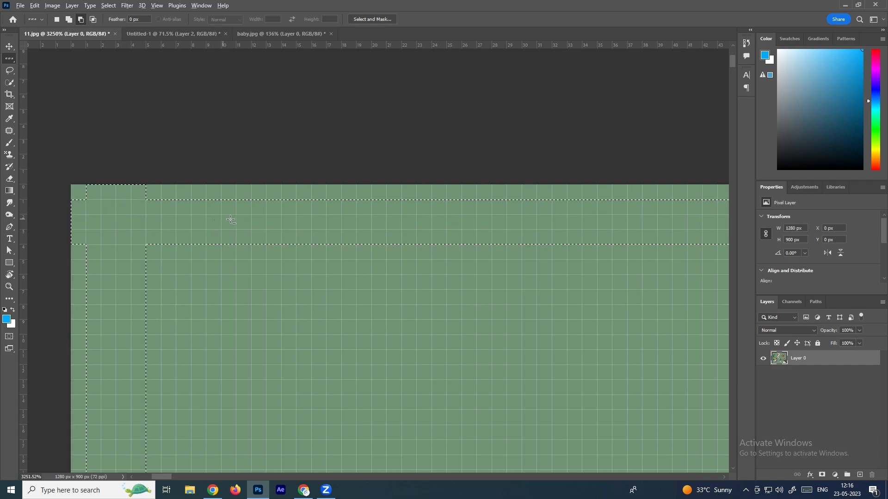
scroll(227, 221, "down", 3)
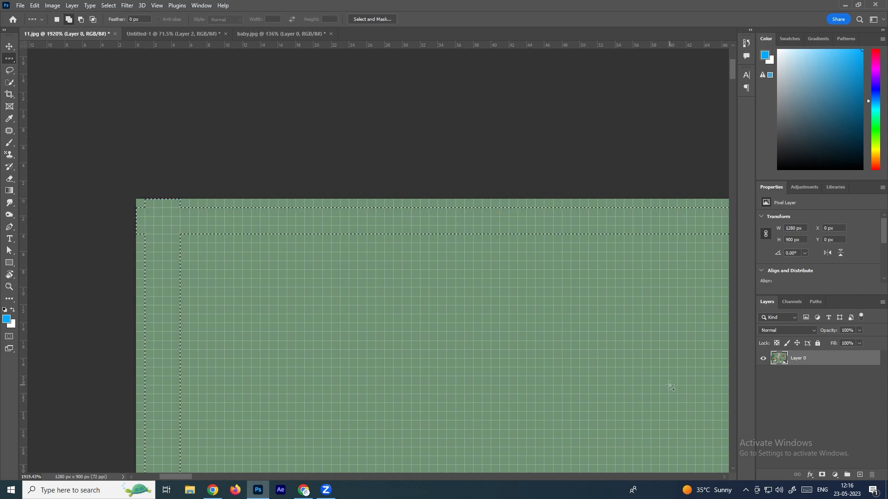
key("ctrl+d")
Step: Switch to the Rectangular Marquee tool, glance at the other open documents, and fit the whole 11.jpg image in view
scroll(291, 319, "down", 2)
scroll(291, 319, "down", 5)
scroll(424, 311, "down", 7)
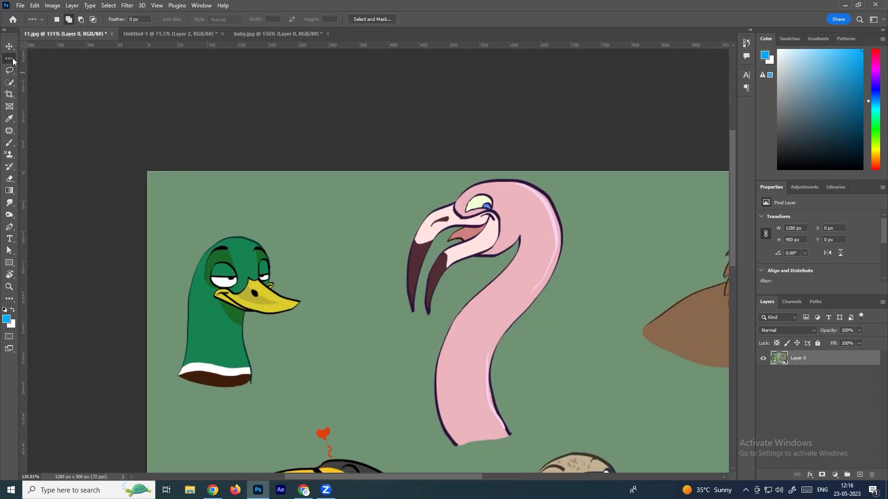
right_click(13, 60)
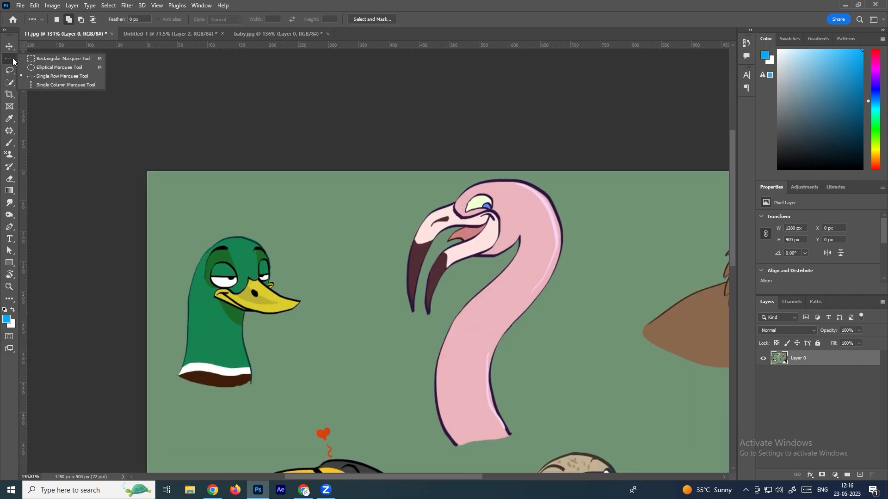
left_click(54, 60)
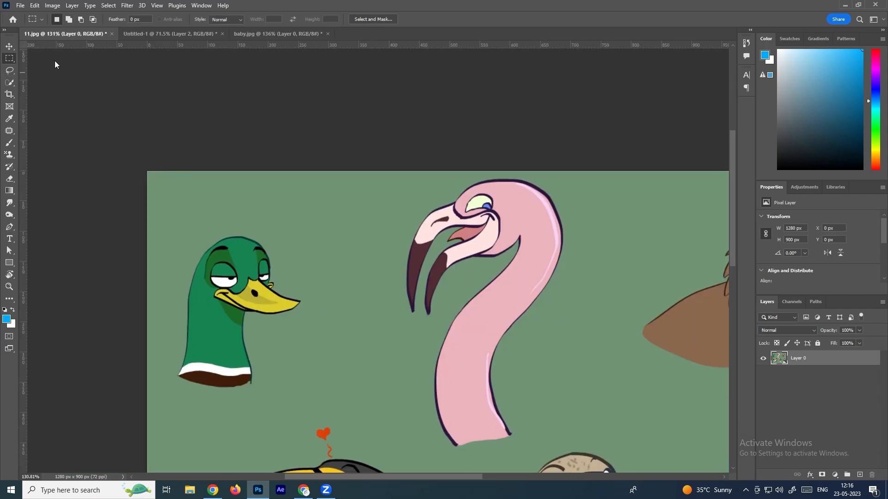
left_click(163, 34)
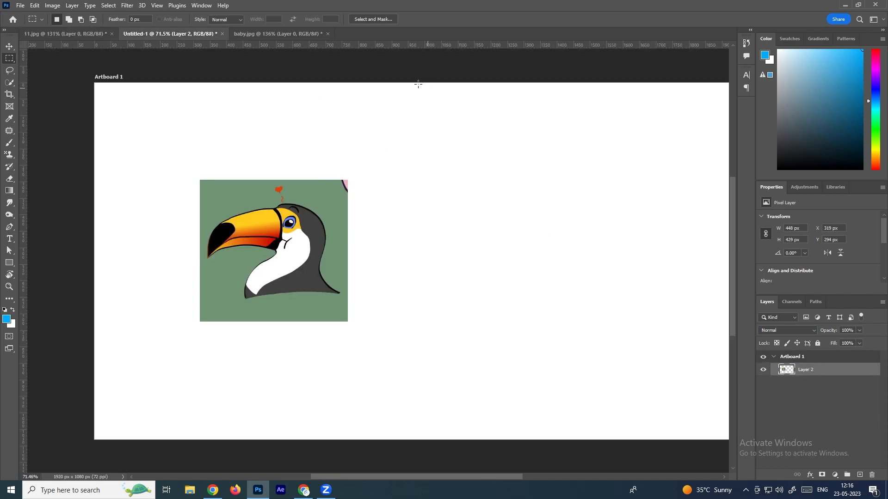
left_click(259, 33)
left_click(65, 34)
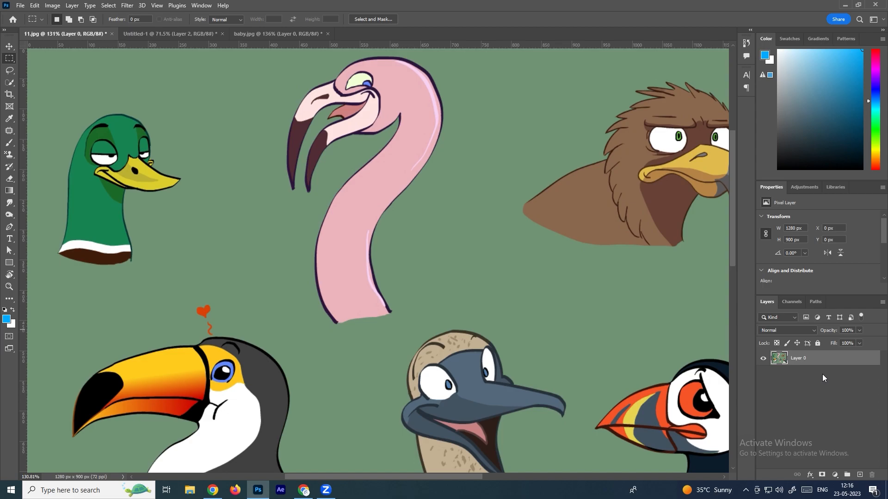
key("ctrl+0")
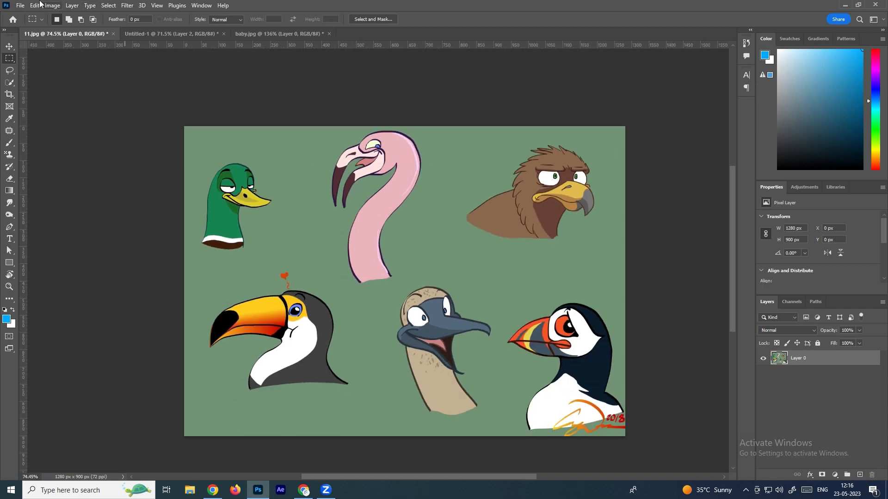
Step: Create a new blank document of 783 x 744 px
left_click(21, 5)
left_click(31, 15)
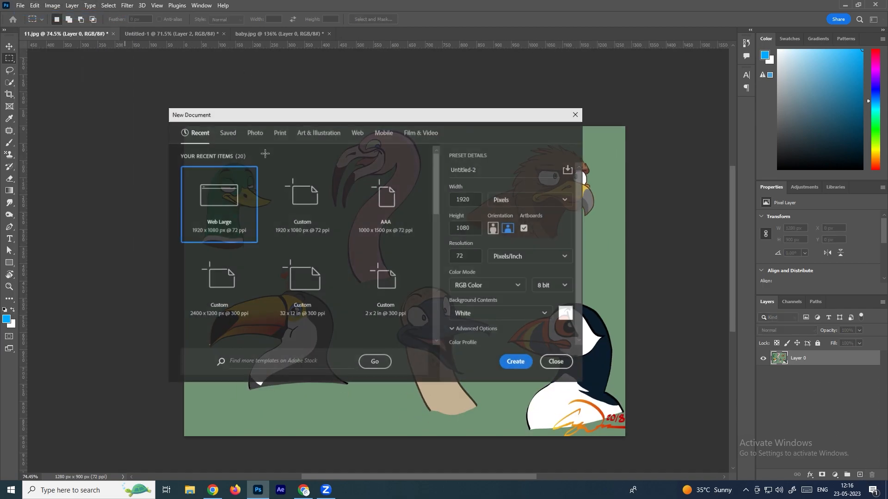
left_click(516, 362)
scroll(430, 187, "down", 2)
scroll(473, 200, "up", 1)
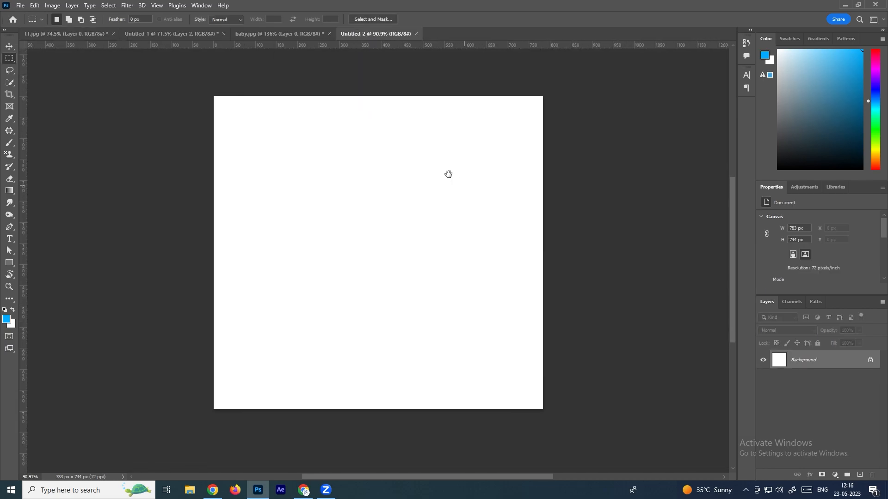
left_click_drag(448, 174, 435, 198)
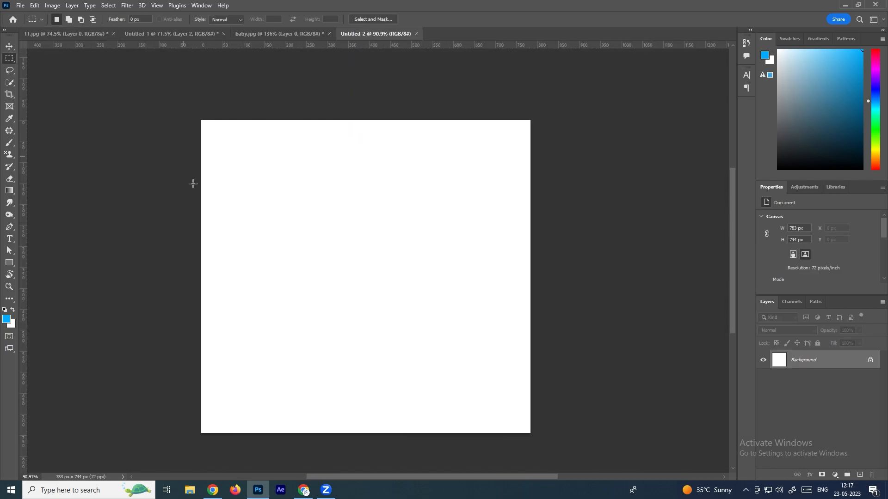
Step: Set the foreground colour to a bright green and fill the Background layer with it
left_click(7, 320)
type("1db644")
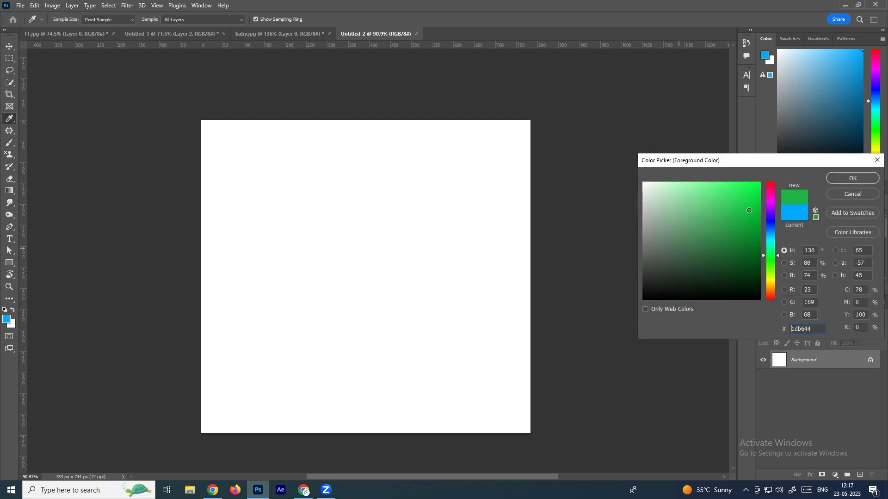
left_click(852, 179)
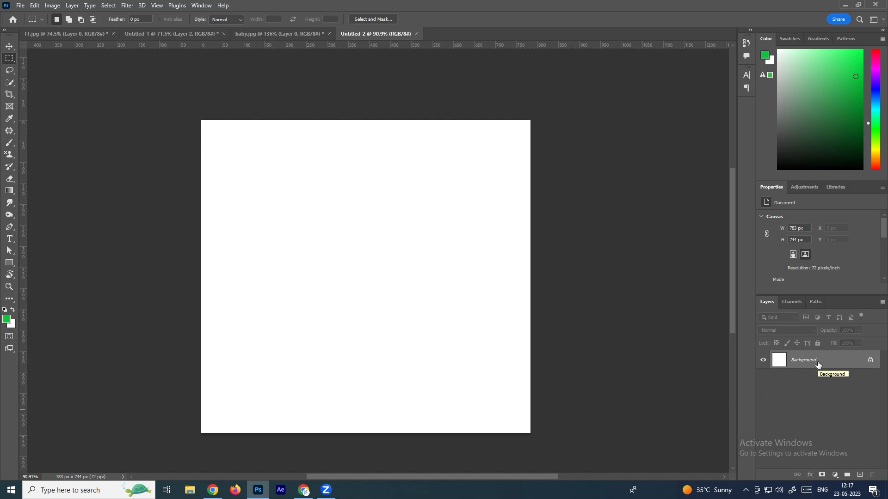
key("alt+BackSpace")
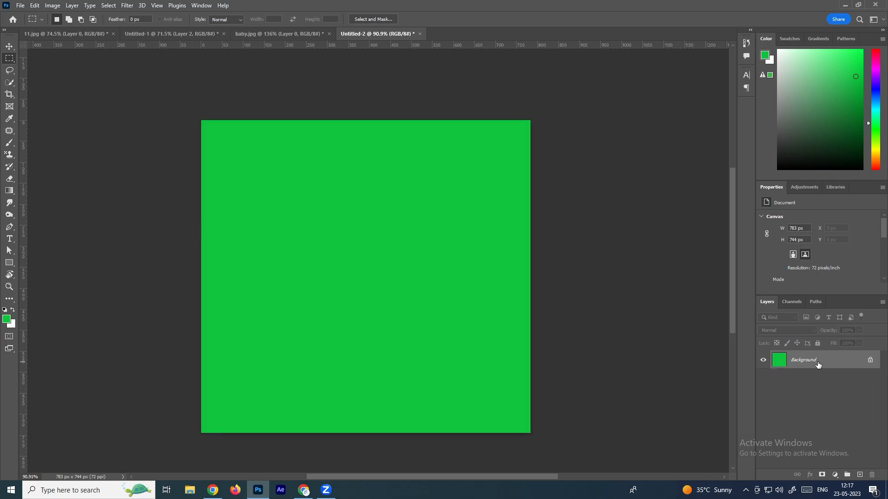
Step: Set the background colour to red and fill the Background layer with it
left_click(11, 324)
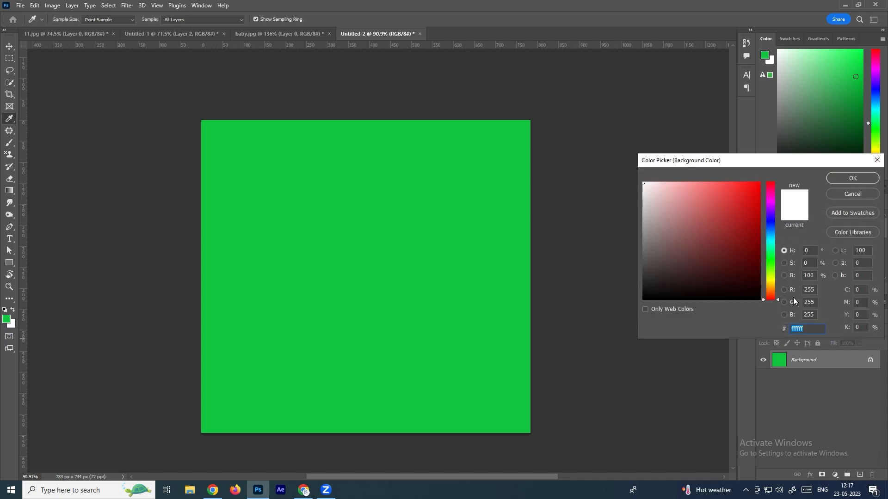
left_click(739, 196)
left_click(853, 178)
key("m")
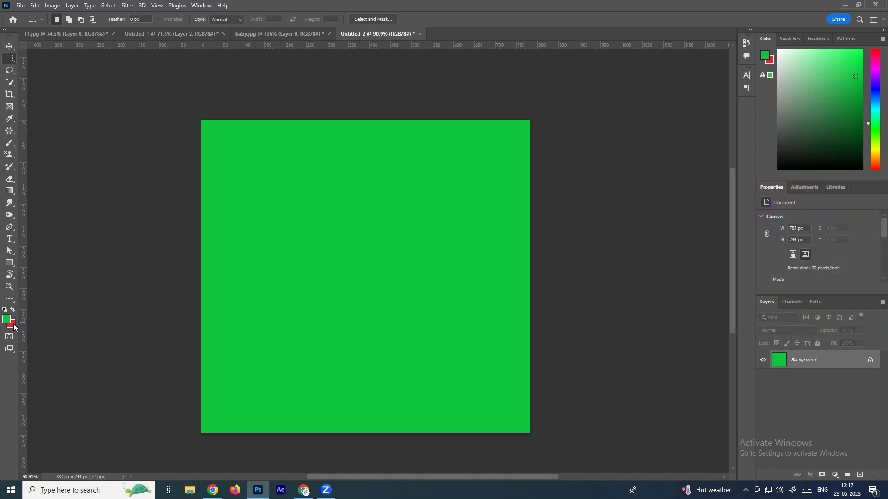
key("ctrl+BackSpace")
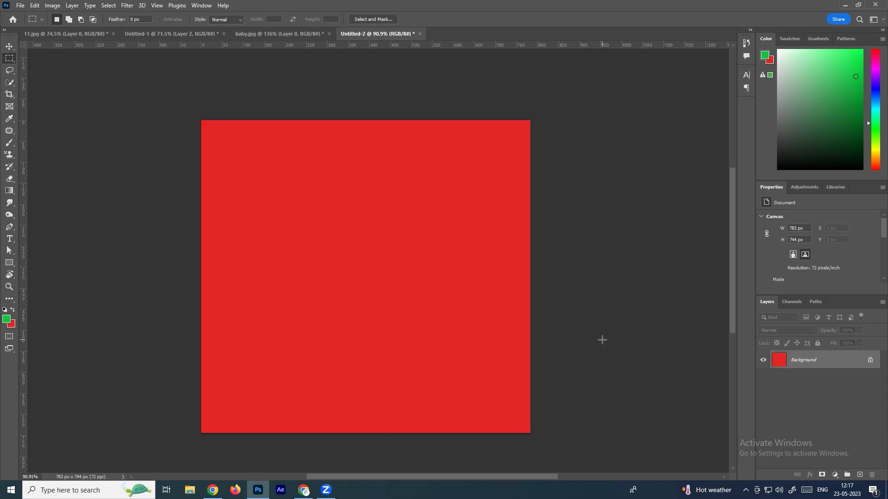
Step: Swap the foreground and background colours back and forth repeatedly, ending with green in front
left_click(14, 310)
left_click(14, 310)
left_click(14, 310)
left_click(14, 310)
double_click(13, 309)
left_click(14, 310)
left_click(14, 310)
left_click(14, 309)
left_click(14, 309)
left_click(14, 309)
left_click(14, 310)
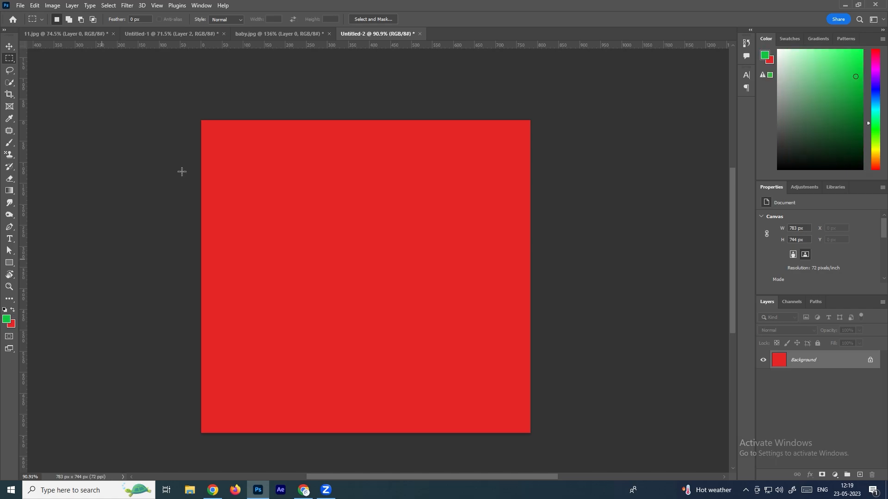
Step: In 11.jpg, select a rectangle about 310 x 112 px between the eagle and the puffin, filling it with green and with red
left_click(70, 35)
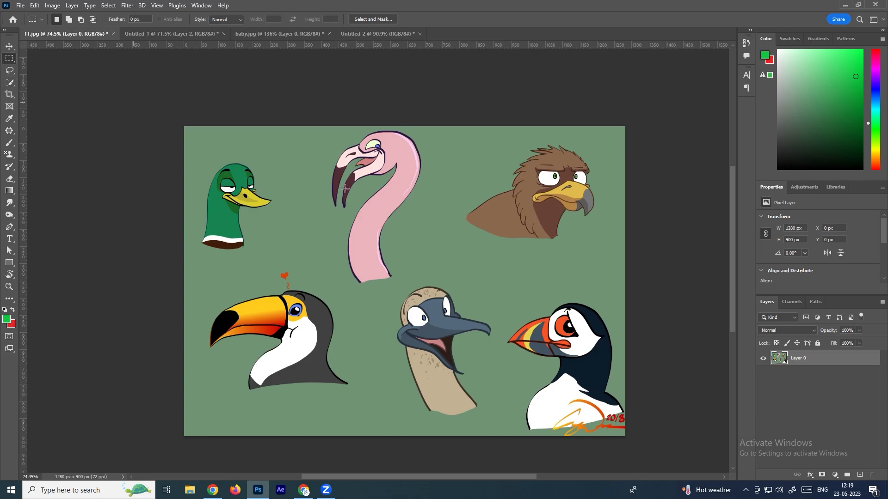
left_click_drag(504, 254, 611, 292)
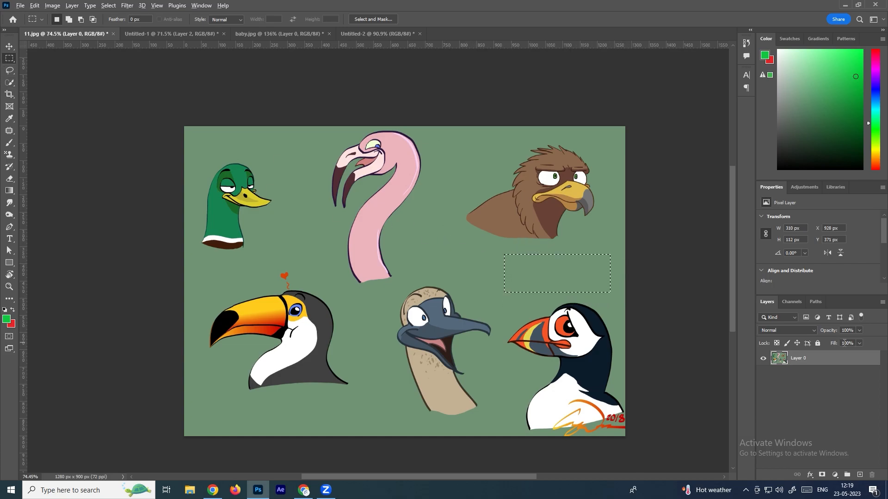
key("alt+BackSpace")
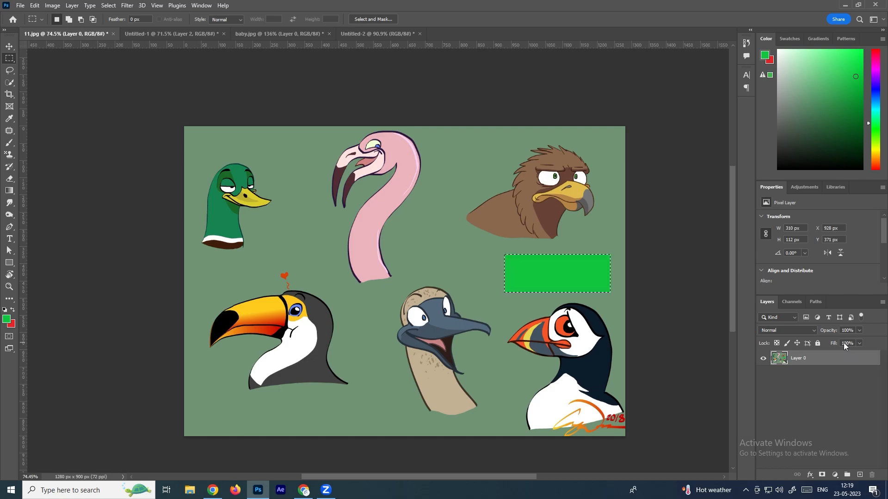
key("ctrl+BackSpace")
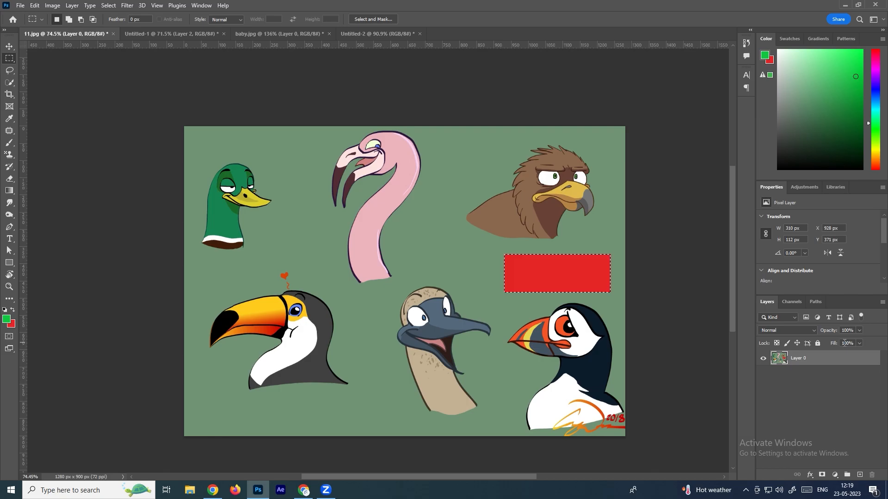
Step: Deselect and fill the whole bird image layer with the green foreground colour, followed by the red background colour
key("ctrl+d")
key("alt+BackSpace")
key("ctrl+BackSpace")
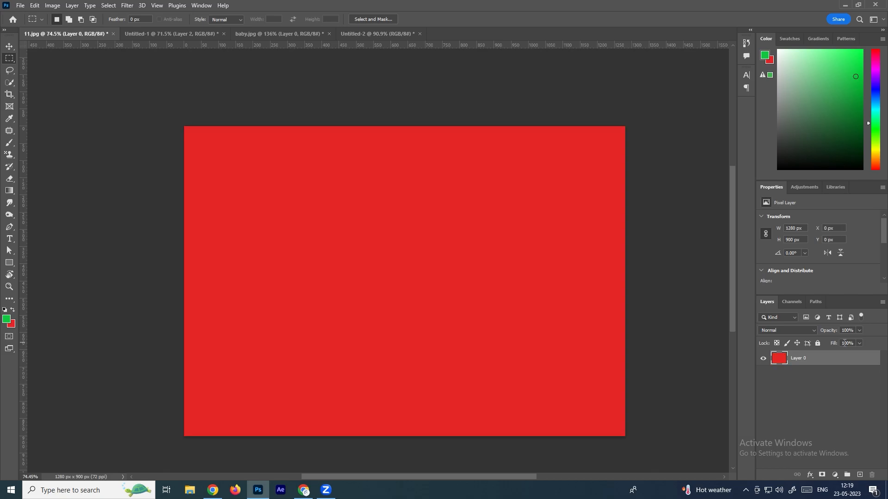
Step: Undo the whole-layer fills and the rectangle fill to restore the original bird image
key("ctrl+z")
key("ctrl+z")
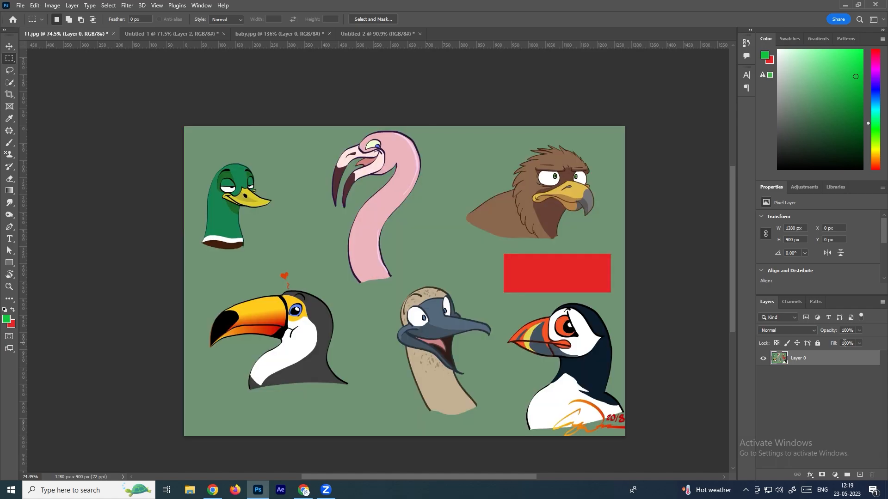
key("ctrl+z")
key("alt+BackSpace")
key("ctrl+z")
key("ctrl+z")
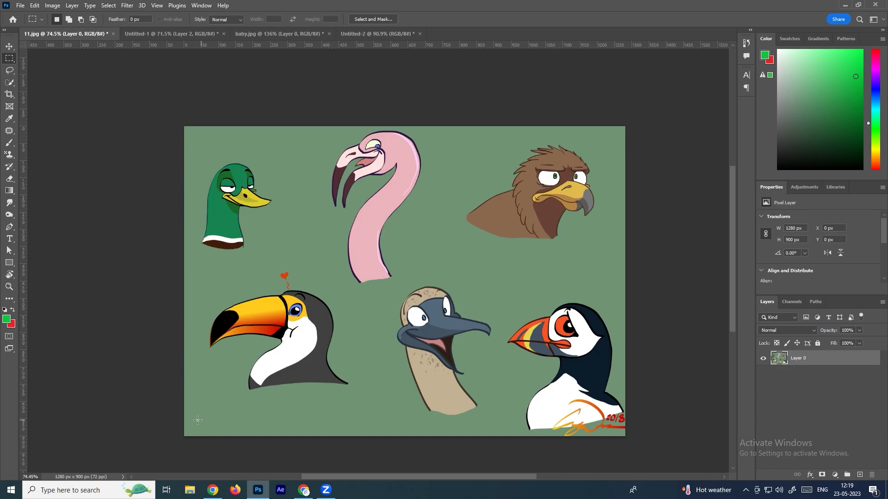
Step: Select a rectangle about 328 x 92 px below the toucan, fill it with the red background colour, and deselect
left_click_drag(191, 396, 303, 427)
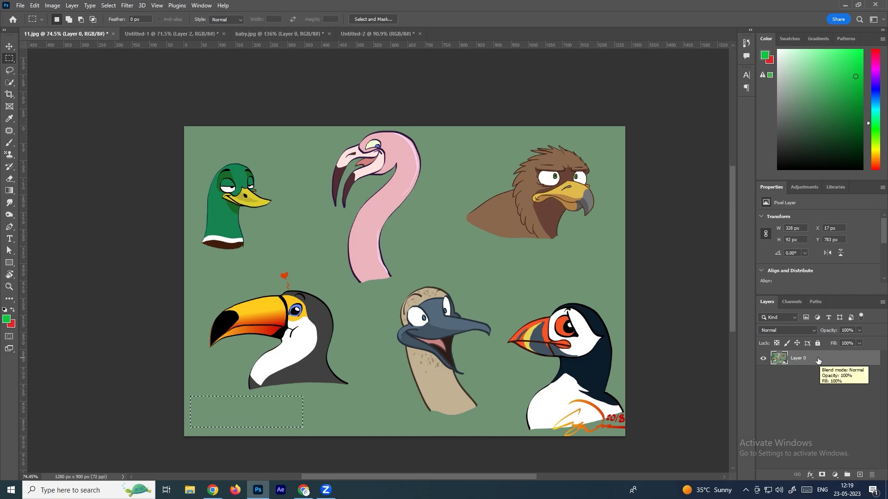
key("ctrl+BackSpace")
key("ctrl+d")
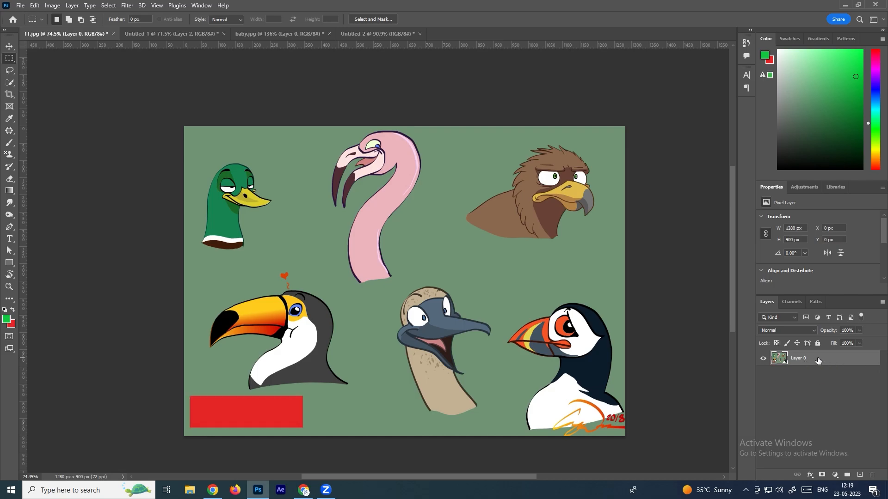
Step: Try to move the red rectangle on its own, and undo back to before its selection
left_click(11, 46)
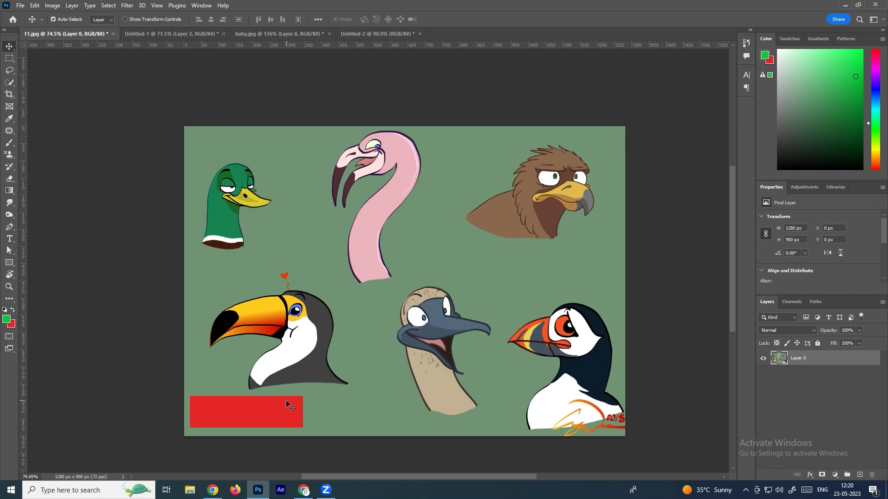
left_click_drag(289, 410, 295, 359)
key("ctrl+z")
key("ctrl+z")
key("ctrl+z")
key("ctrl+z")
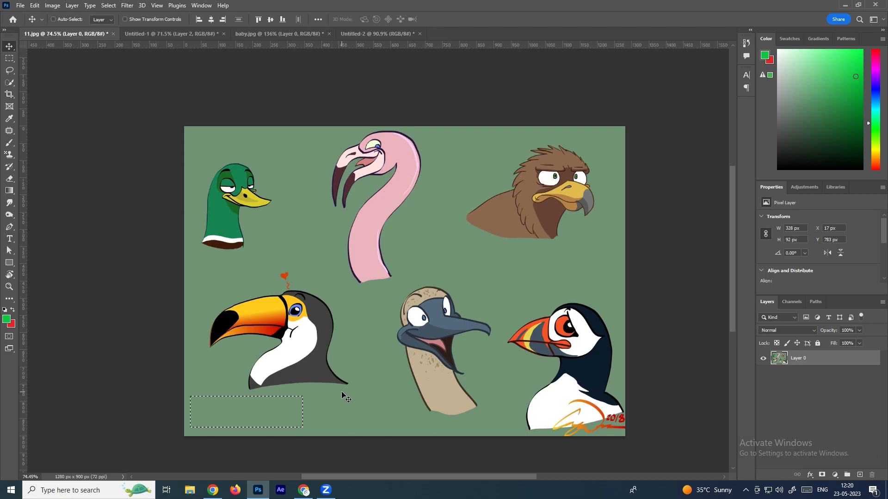
key("ctrl+z")
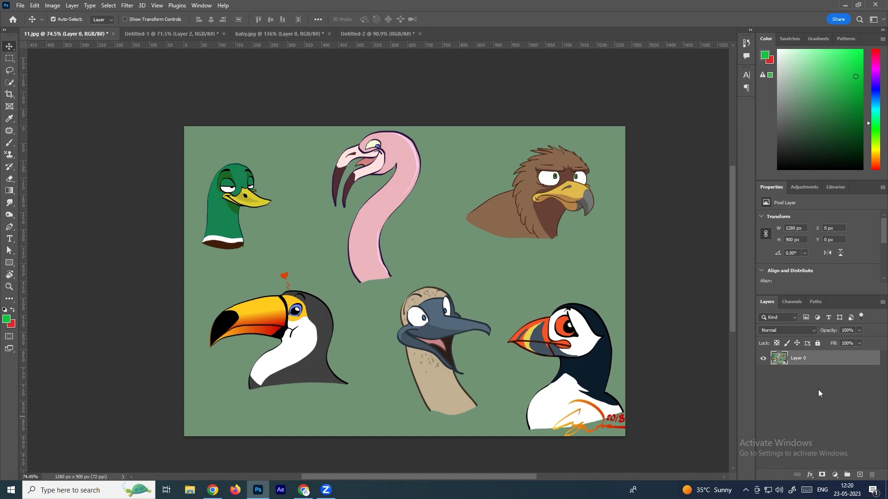
Step: Create a new layer named aa above the bird image layer
key("ctrl+shift+n")
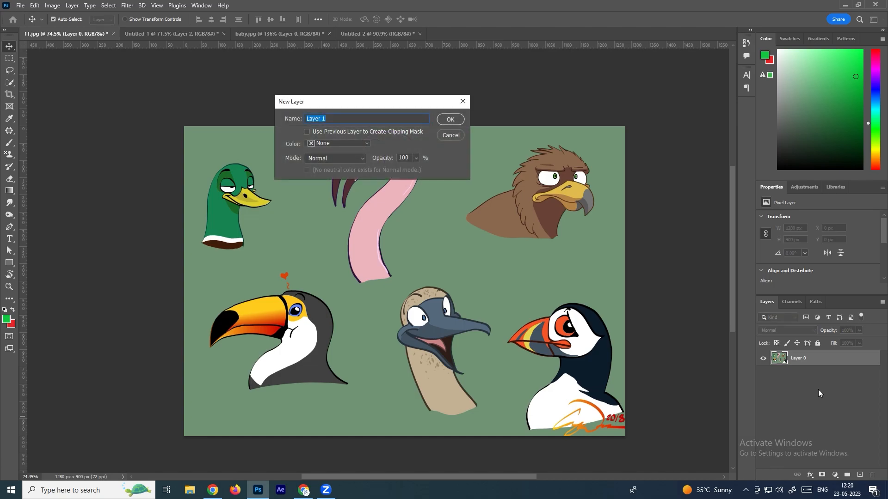
type("aa")
left_click(449, 119)
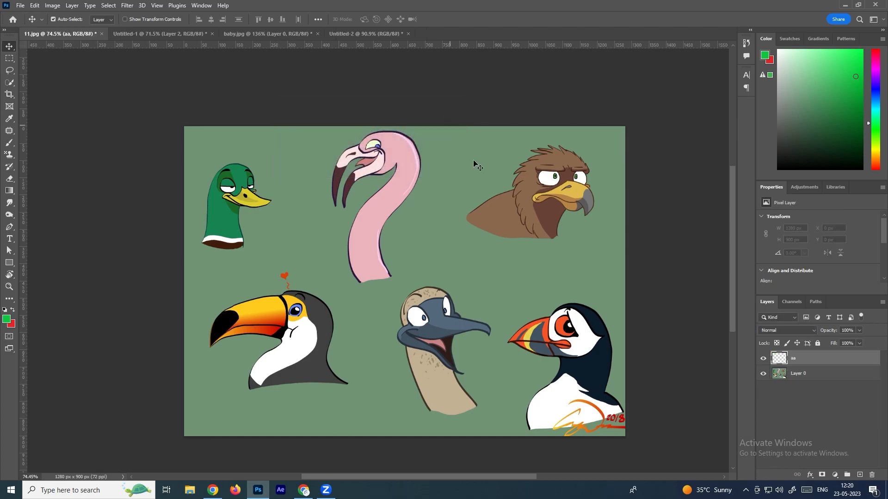
Step: Hide Layer 0 to examine the new layer aa on its own, and show Layer 0 again
left_click(763, 373)
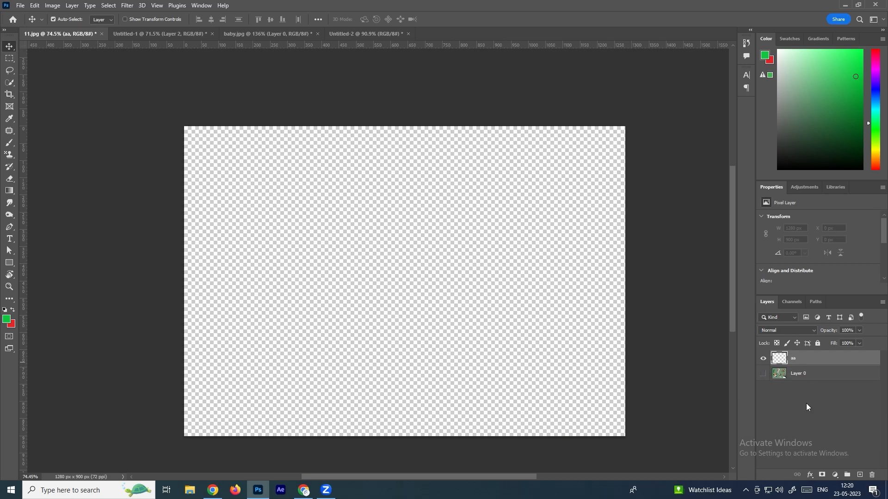
left_click(807, 407)
left_click(793, 365)
left_click(763, 374)
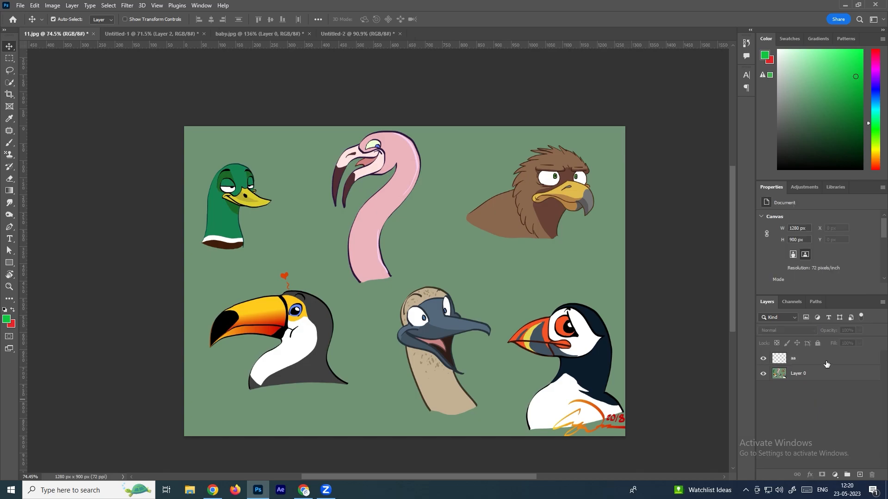
left_click(9, 263)
left_click_drag(198, 397, 320, 426)
key("ctrl+z")
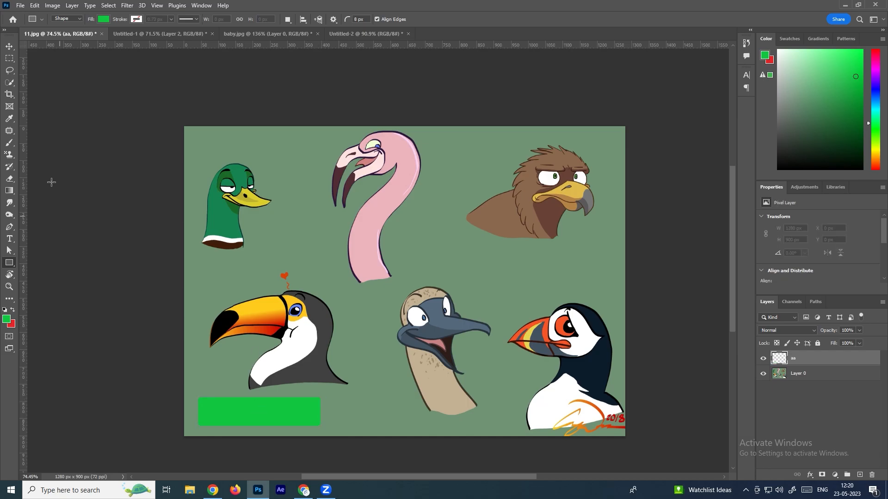
Step: On layer aa, select a rectangle about 389 x 94 px below the toucan, fill it with the green foreground colour, and deselect
left_click(9, 58)
left_click_drag(197, 395, 330, 426)
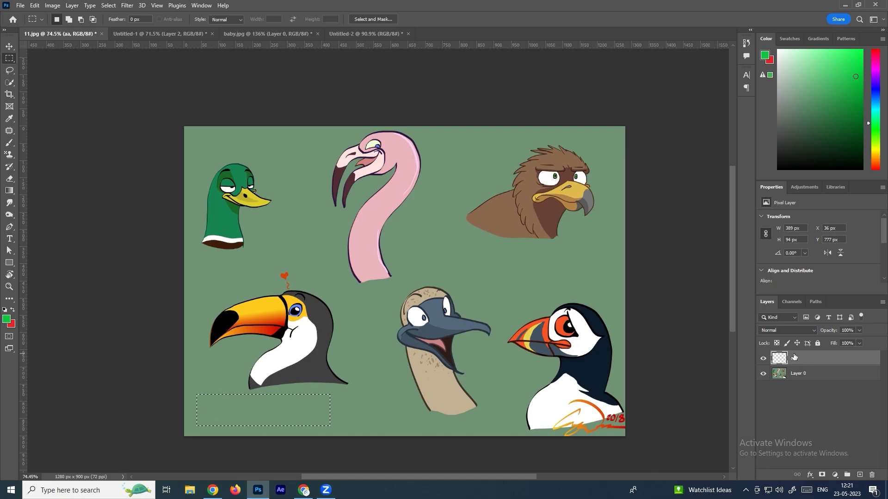
left_click(803, 376)
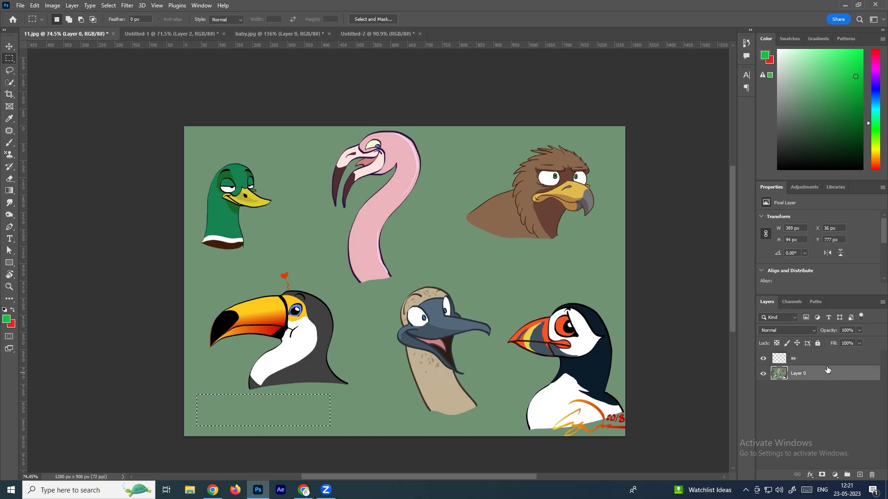
left_click(808, 362)
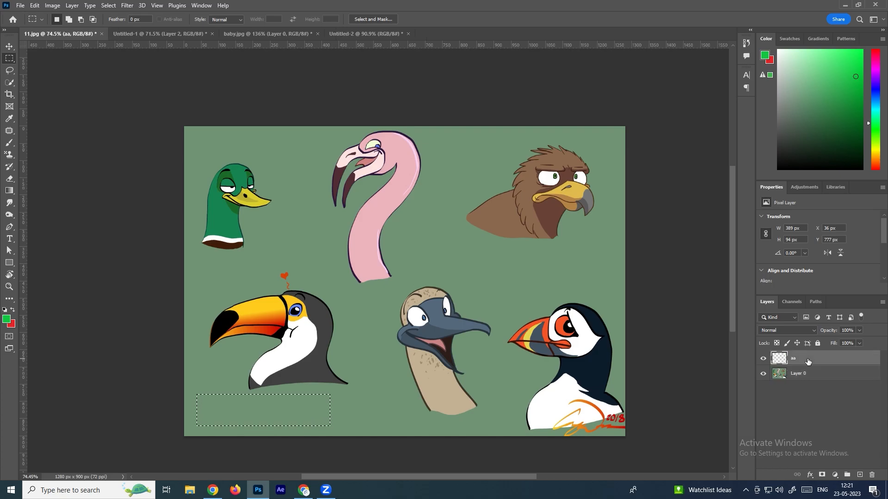
key("alt+BackSpace")
key("ctrl+d")
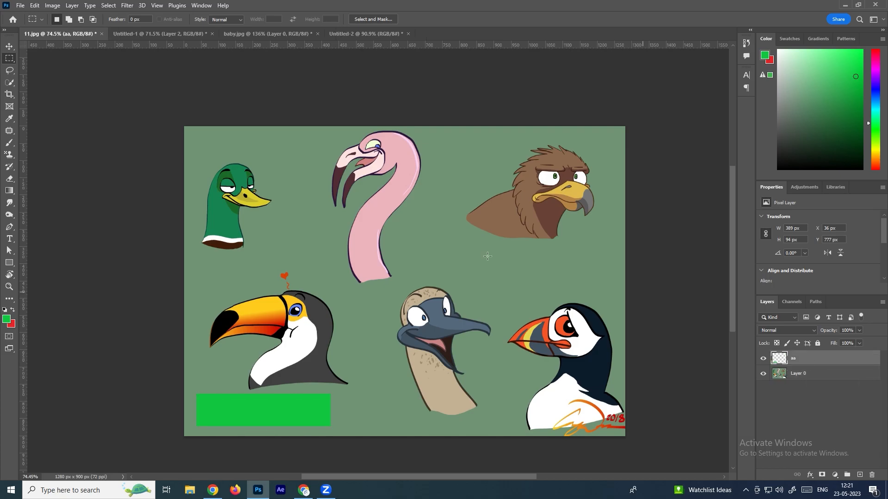
Step: Move the green rectangle below the toucan and scale it down to about 306 x 74 px
left_click(8, 47)
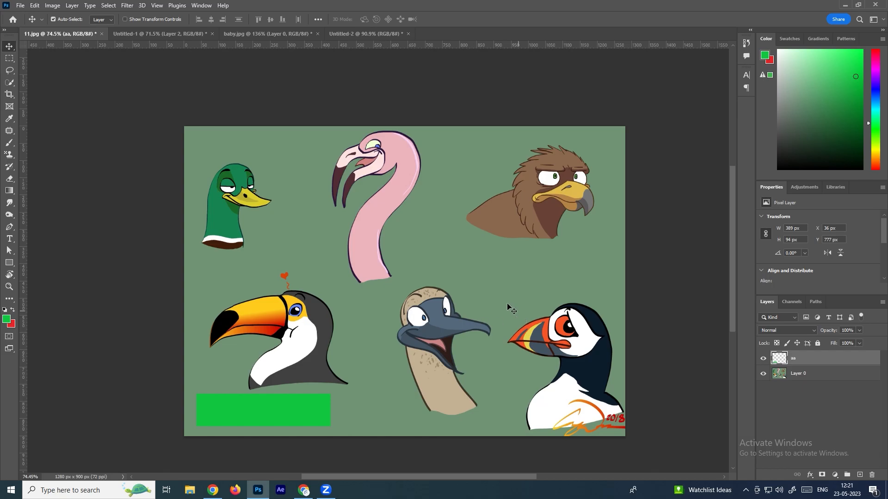
mouse_move(289, 414)
left_mouse_down()
mouse_move(358, 420)
mouse_move(315, 406)
mouse_move(285, 412)
mouse_move(332, 390)
mouse_move(299, 402)
left_mouse_up()
key("ctrl+t")
key("Return")
Step: Delete the green rectangle's layer aa, undo the deletion, and delete the layer again
key("Delete")
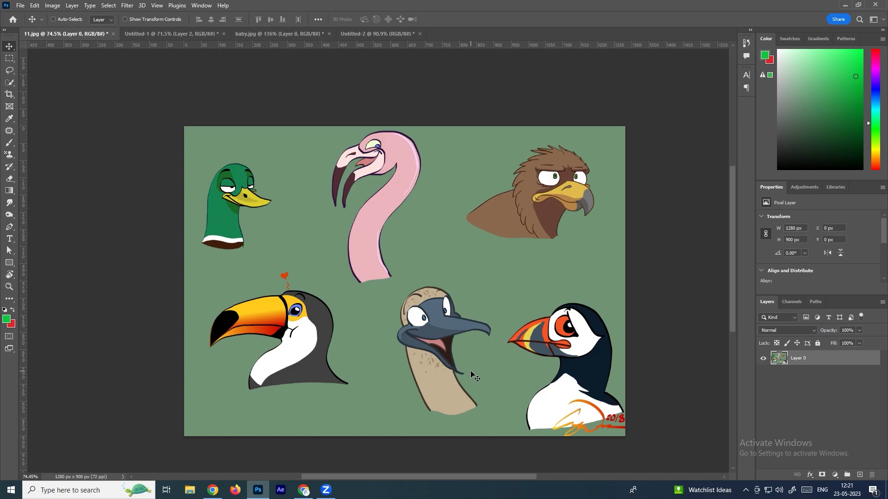
key("ctrl+z")
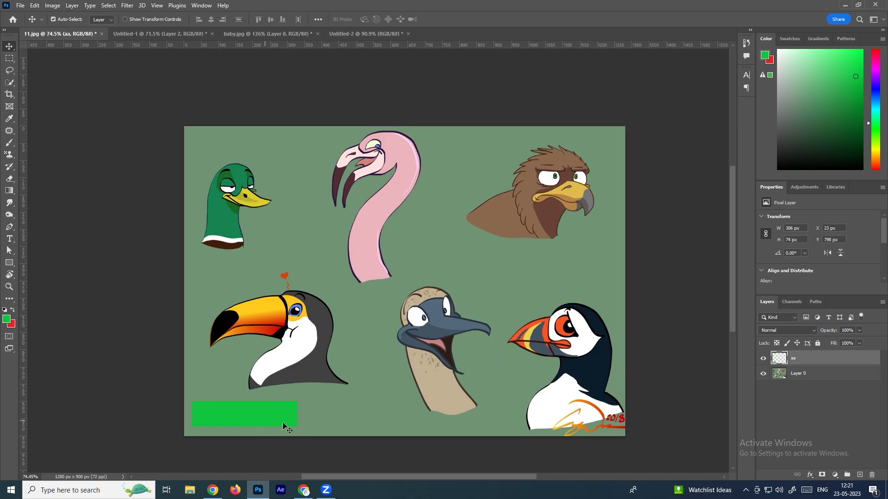
key("Delete")
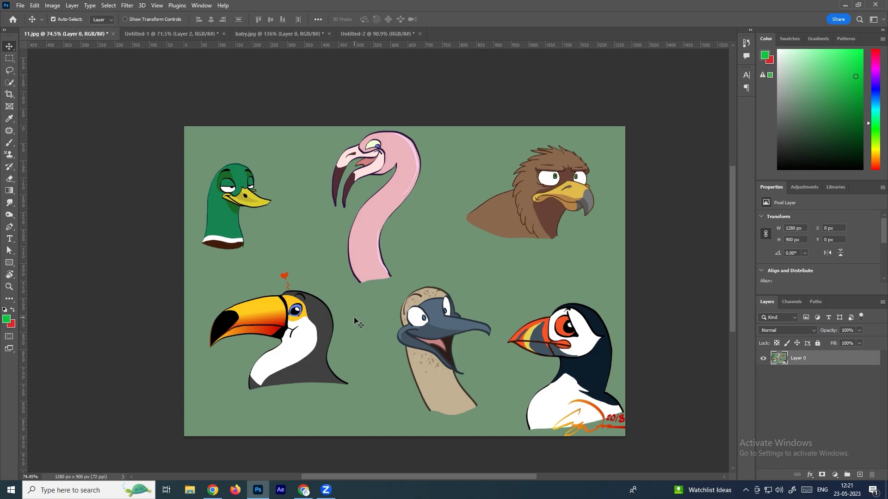
Step: Fill the bird image layer alternately with the green foreground and red background colours, undoing the fills after each round
key("alt+BackSpace")
key("ctrl+BackSpace")
key("alt+BackSpace")
key("ctrl+z")
key("ctrl+z")
key("ctrl+z")
scroll(296, 313, "down", 1)
key("alt+BackSpace")
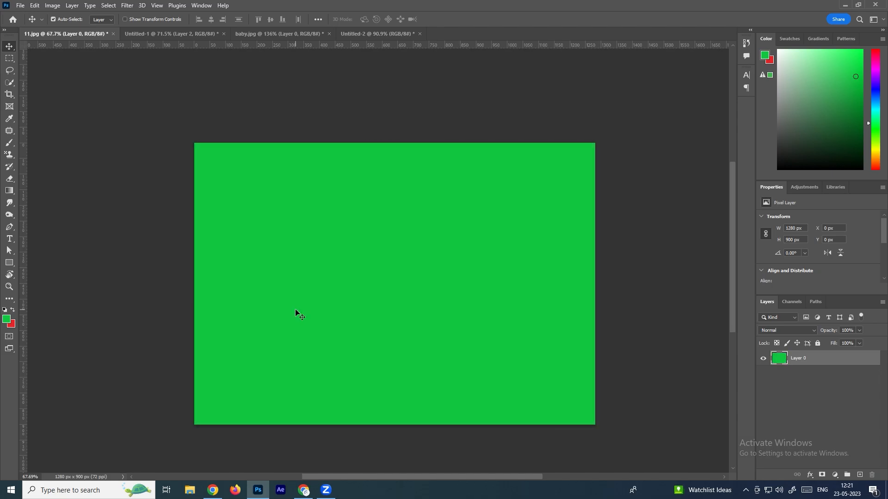
key("ctrl+BackSpace")
key("alt+BackSpace")
key("ctrl+z")
key("ctrl+z")
key("ctrl+z")
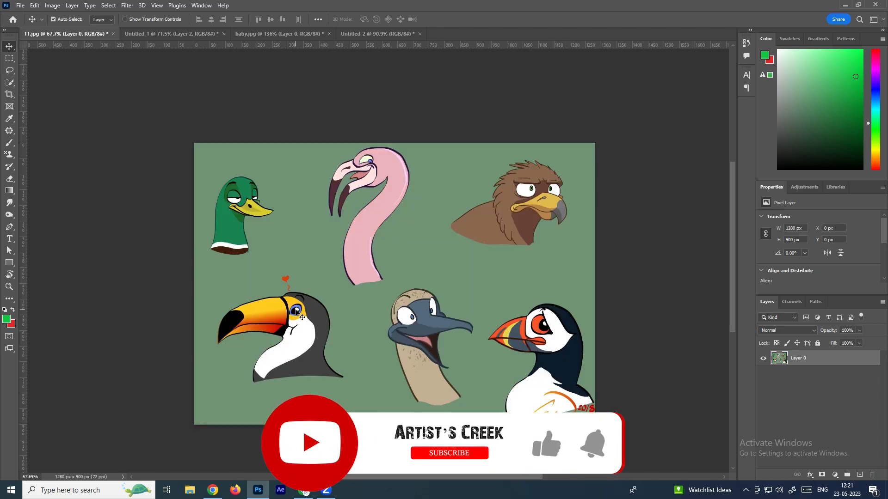